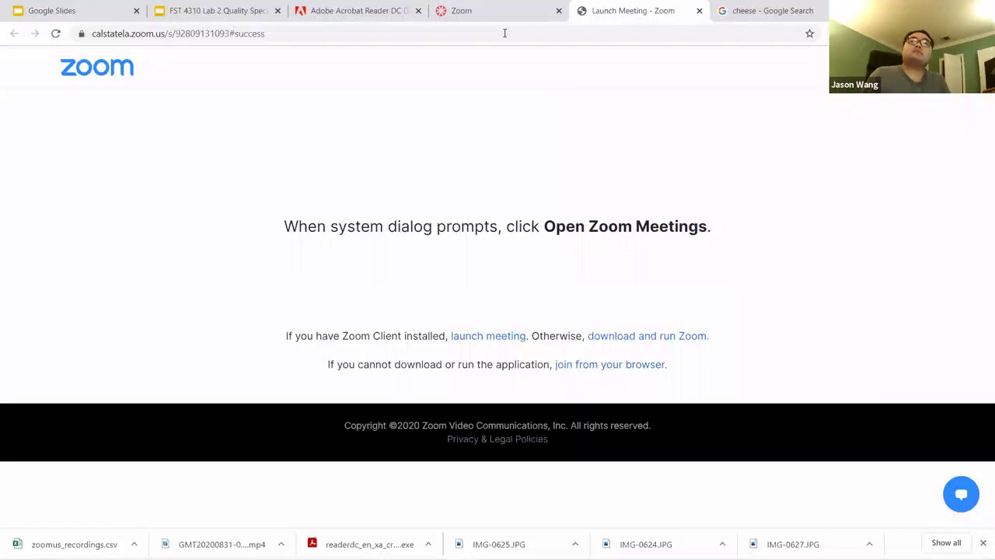
Open the Adobe download page linked in the FST 4310 Lab 2 slides and download Acrobat Reader without the Chrome extension.
left_click(219, 11)
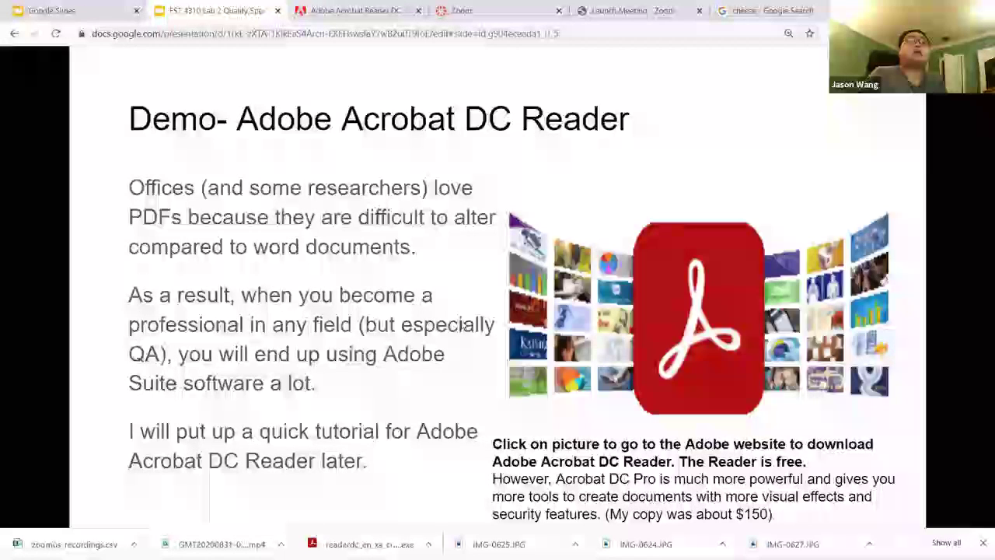
left_click(732, 293)
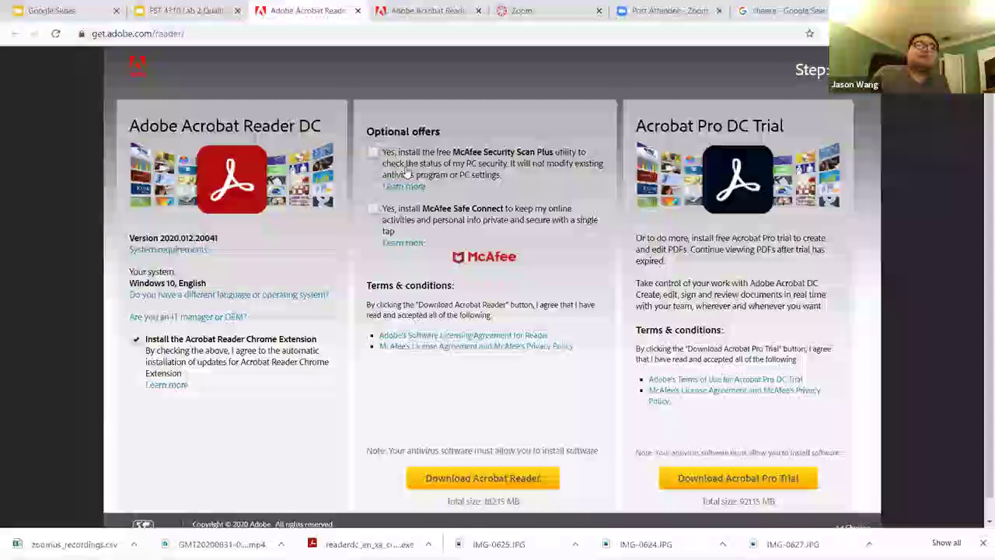
left_click(136, 341)
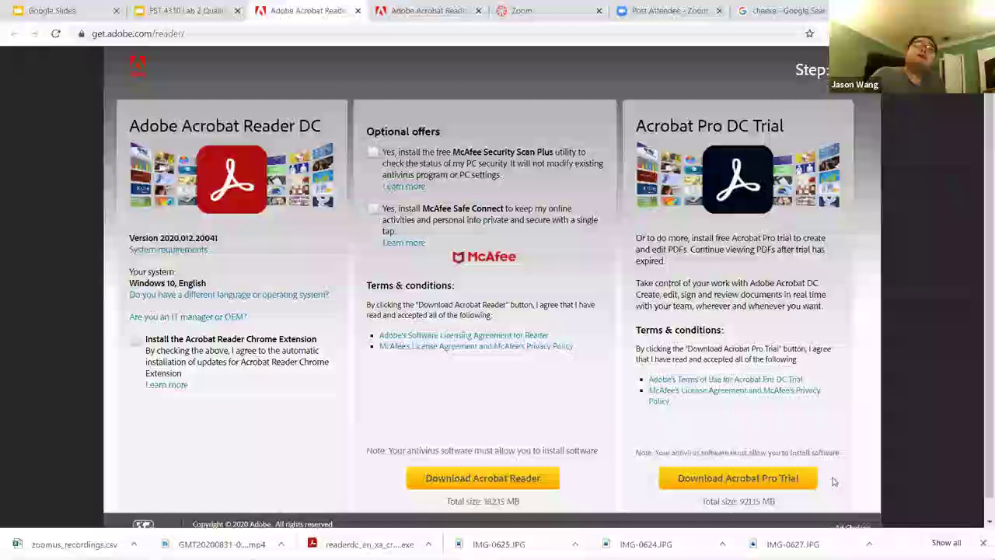
left_click(534, 483)
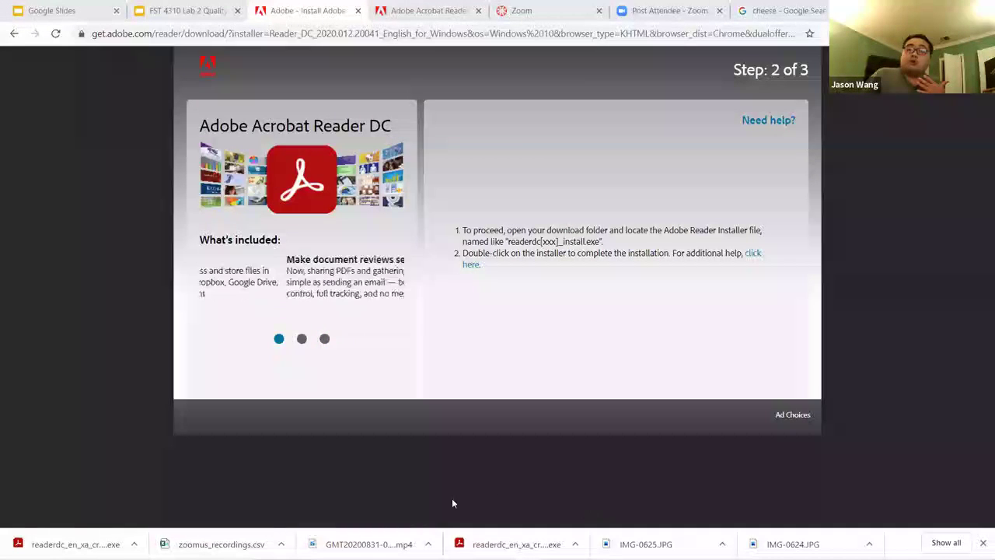
Run the downloaded Reader installer and finish it with Adobe Acrobat Reader DC set to launch.
left_click(98, 542)
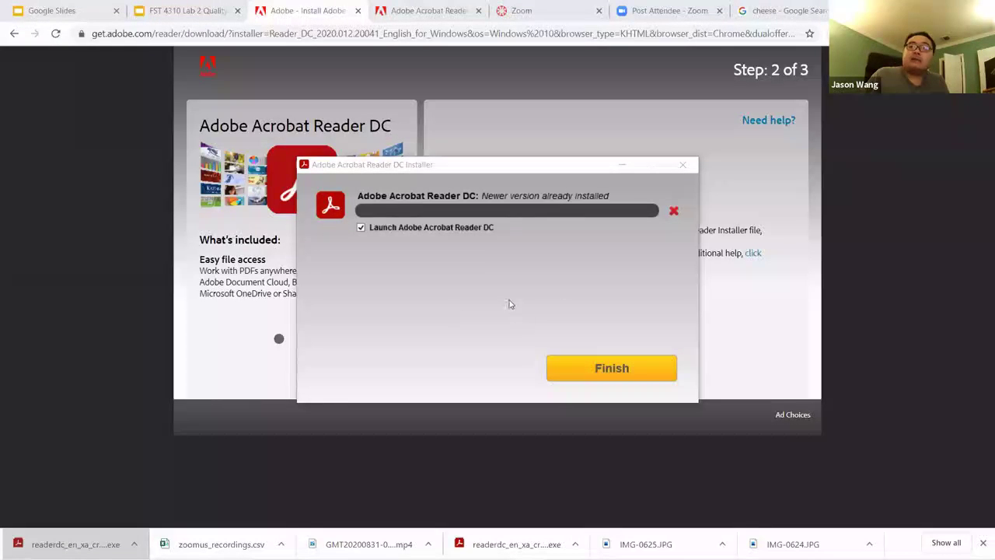
left_click(611, 368)
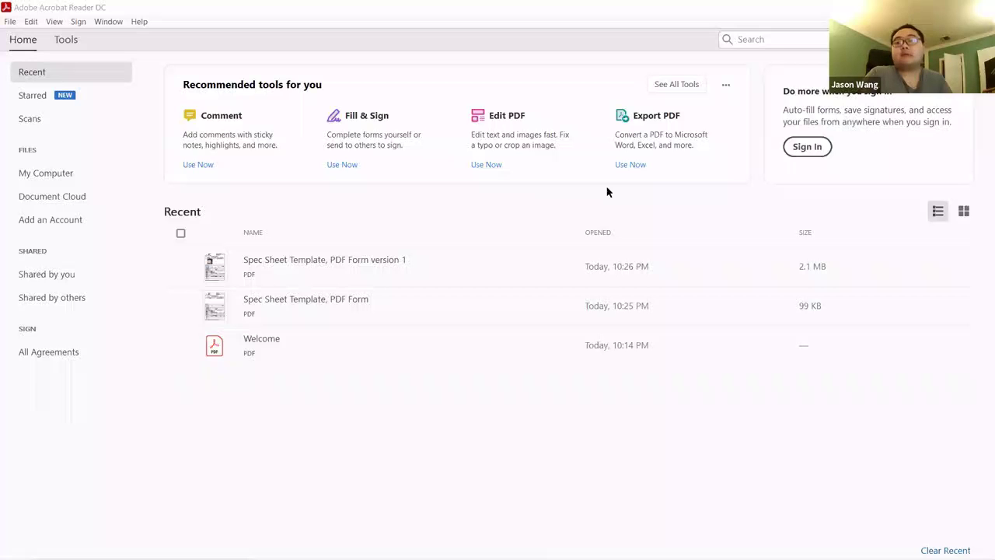
Open the recent file "Spec Sheet Template, PDF Form" and look through the whole page.
double_click(333, 303)
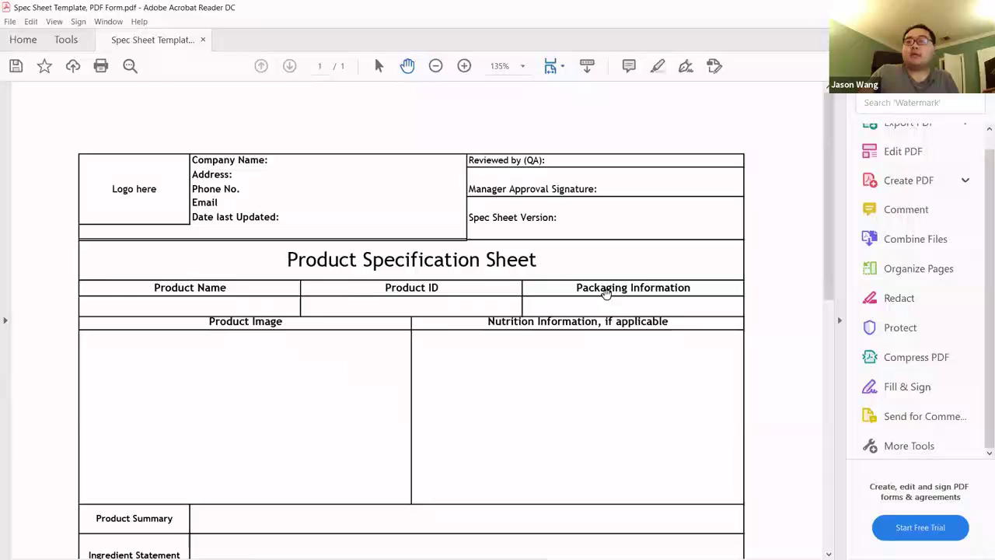
scroll(384, 356, "down", 10)
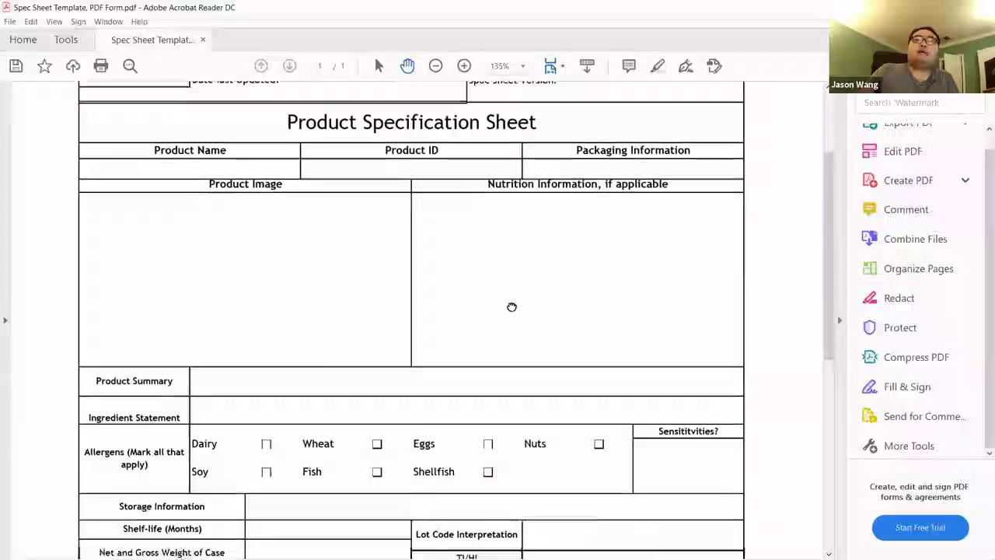
scroll(517, 167, "up", 9)
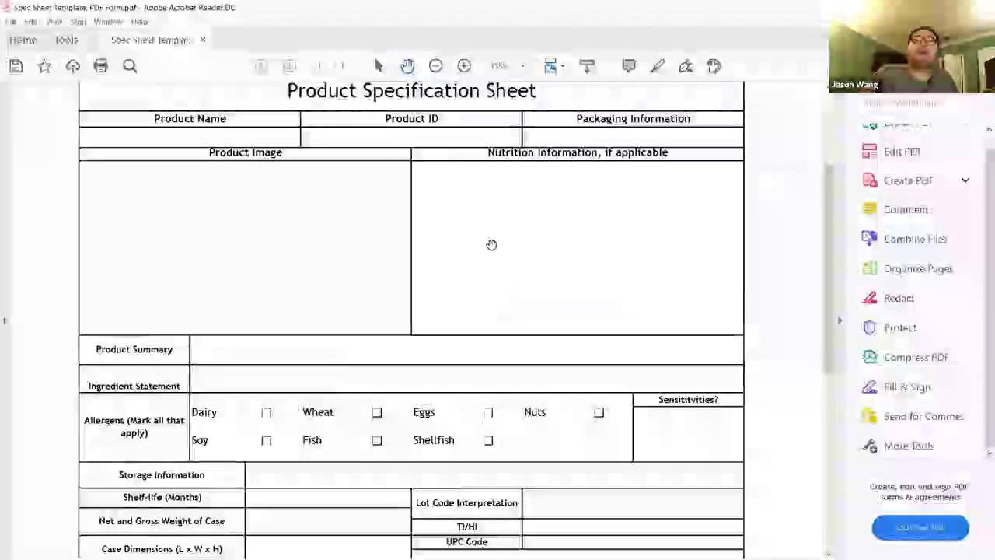
scroll(542, 242, "down", 11)
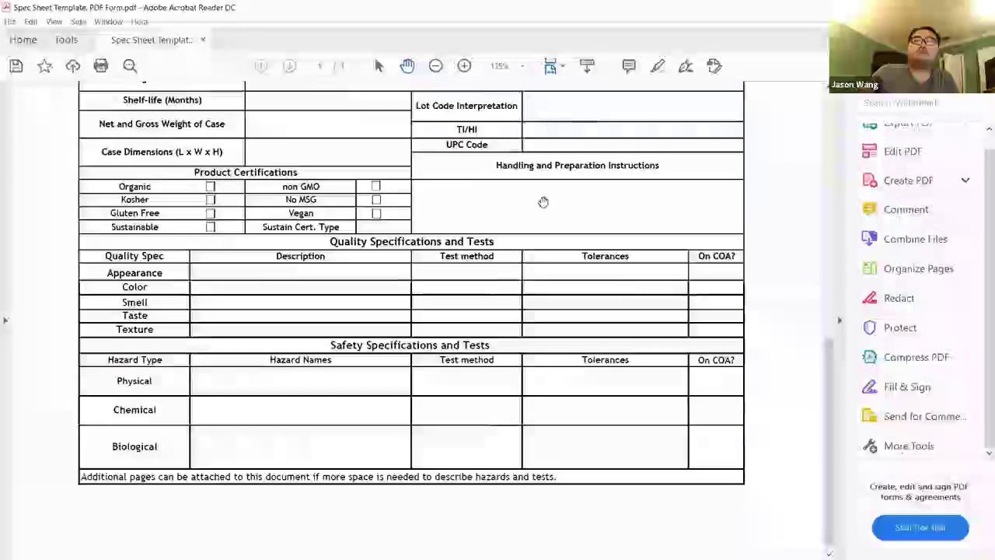
scroll(542, 202, "up", 5)
scroll(532, 436, "up", 7)
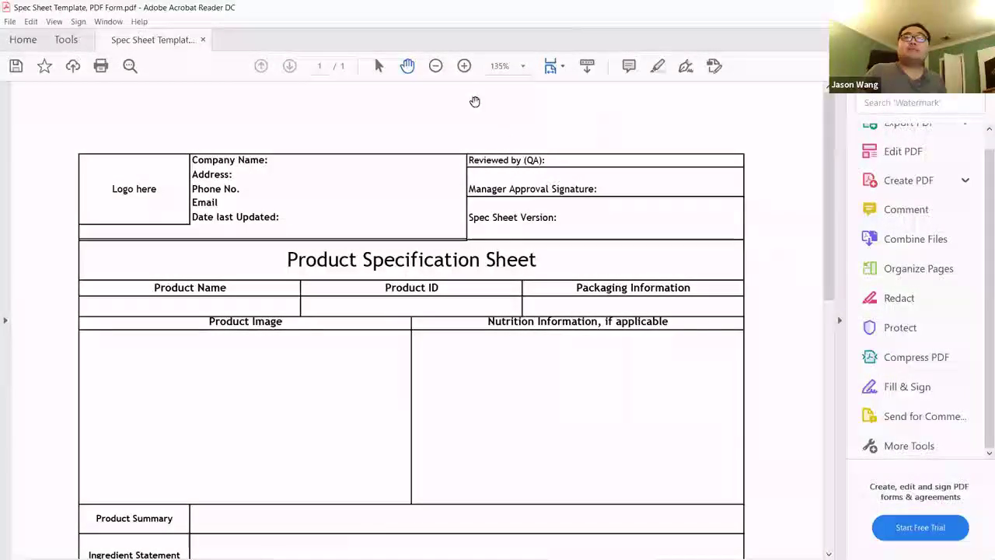
Enlarge the page to 400% and examine the header block from the logo box to the manager approval signature.
left_click(463, 66)
left_click(463, 66)
left_click(463, 66)
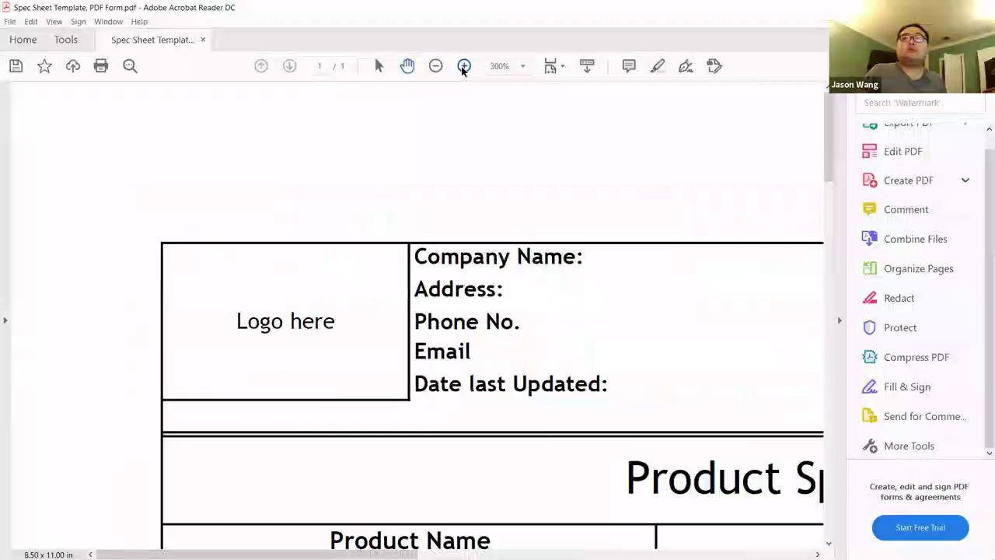
left_click(463, 66)
scroll(607, 224, "right", 10)
scroll(420, 168, "down", 1)
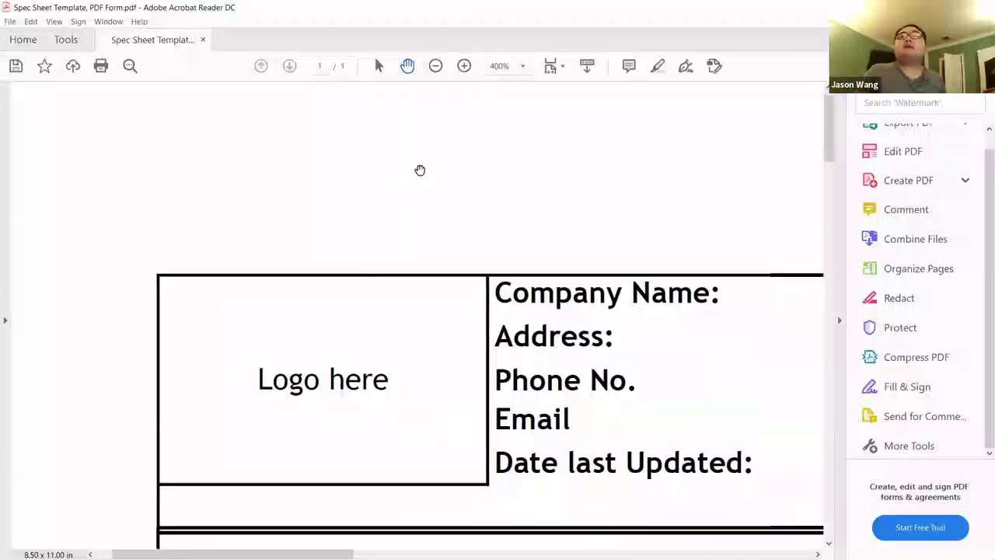
scroll(456, 200, "right", 10)
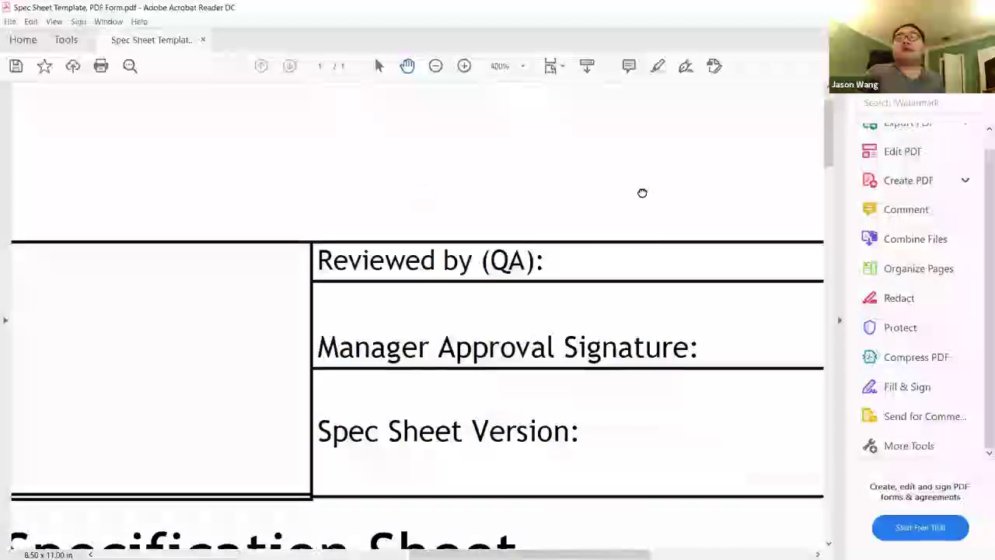
scroll(642, 196, "left", 10)
scroll(674, 189, "left", 5)
scroll(653, 232, "right", 10)
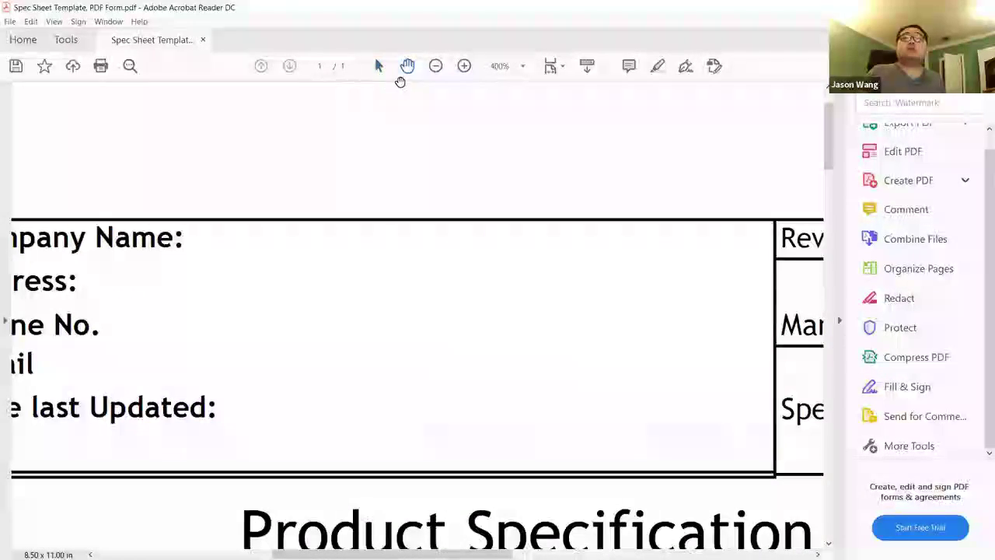
scroll(653, 231, "right", 10)
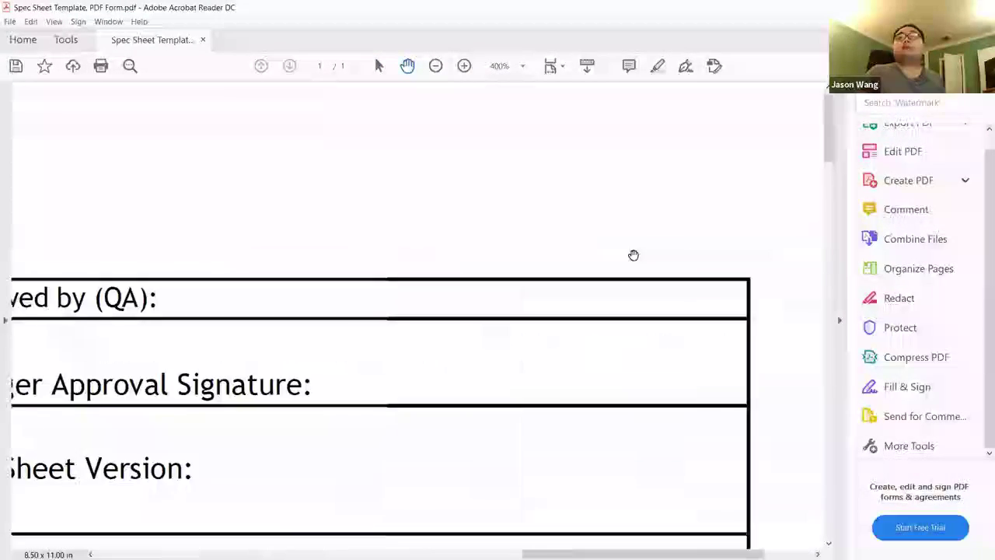
Examine the Product ID, Packaging Information, Product Image and Nutrition Information boxes on the enlarged page with the Hand tool.
scroll(633, 256, "down", 1)
scroll(650, 224, "left", 3)
scroll(651, 225, "left", 15)
scroll(628, 160, "down", 5)
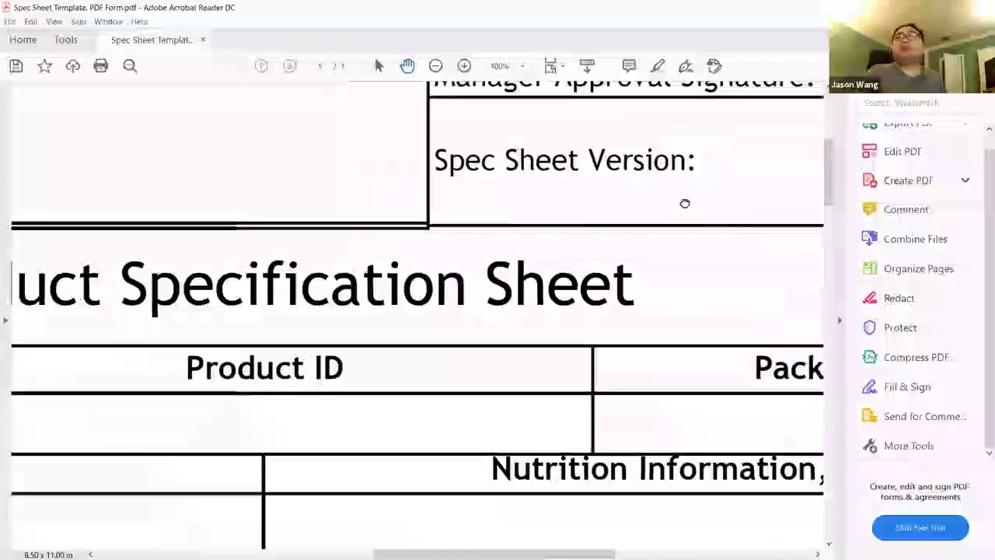
scroll(605, 230, "right", 10)
scroll(605, 230, "down", 5)
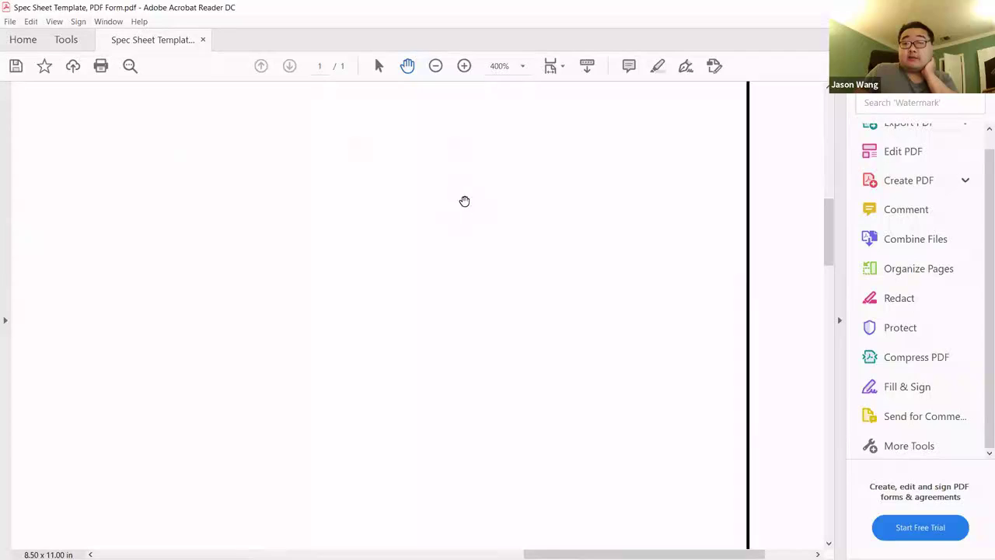
left_click_drag(480, 298, 735, 321)
scroll(699, 334, "left", 8)
scroll(700, 335, "up", 2)
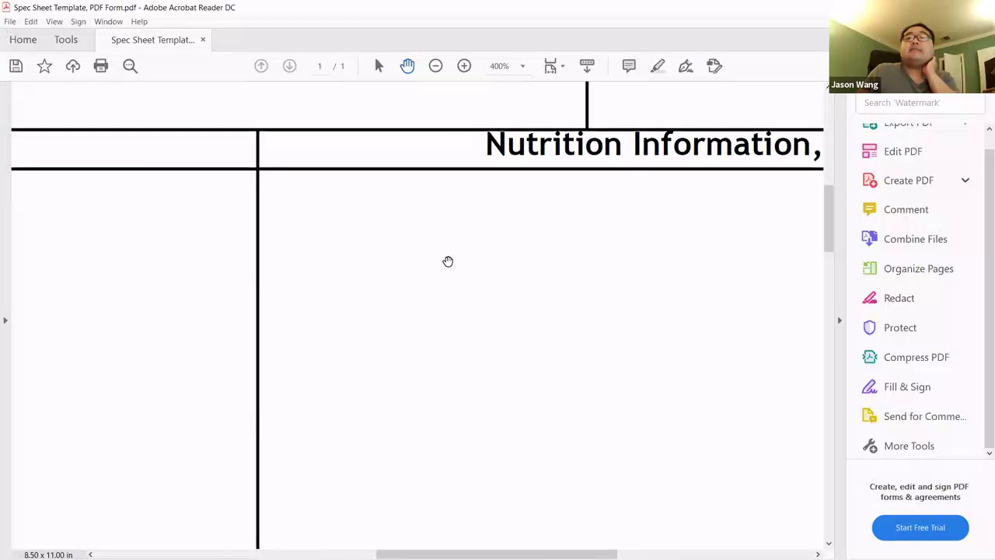
left_click_drag(446, 262, 668, 318)
left_click_drag(240, 326, 487, 226)
scroll(486, 226, "right", 10)
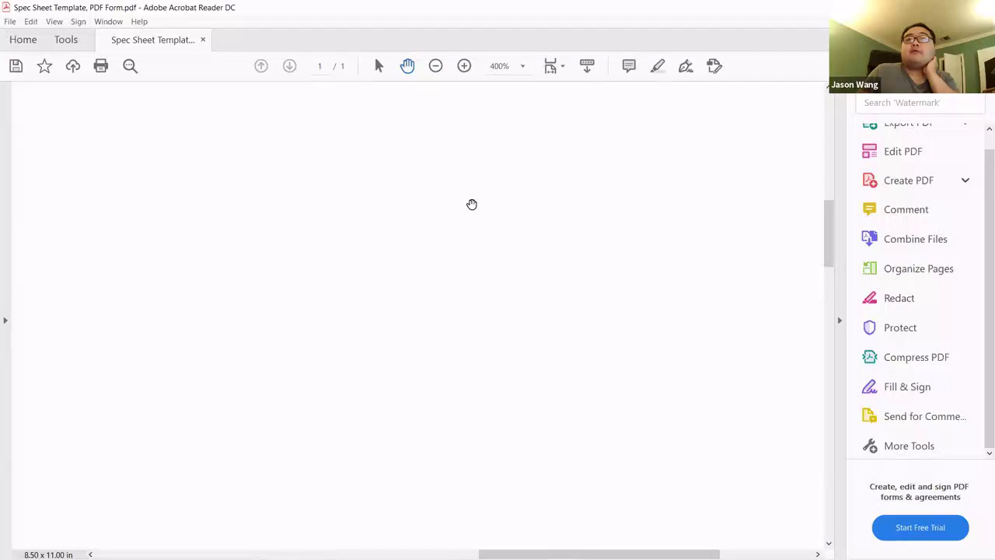
scroll(429, 365, "up", 2)
scroll(429, 365, "up", 1)
scroll(429, 366, "left", 8)
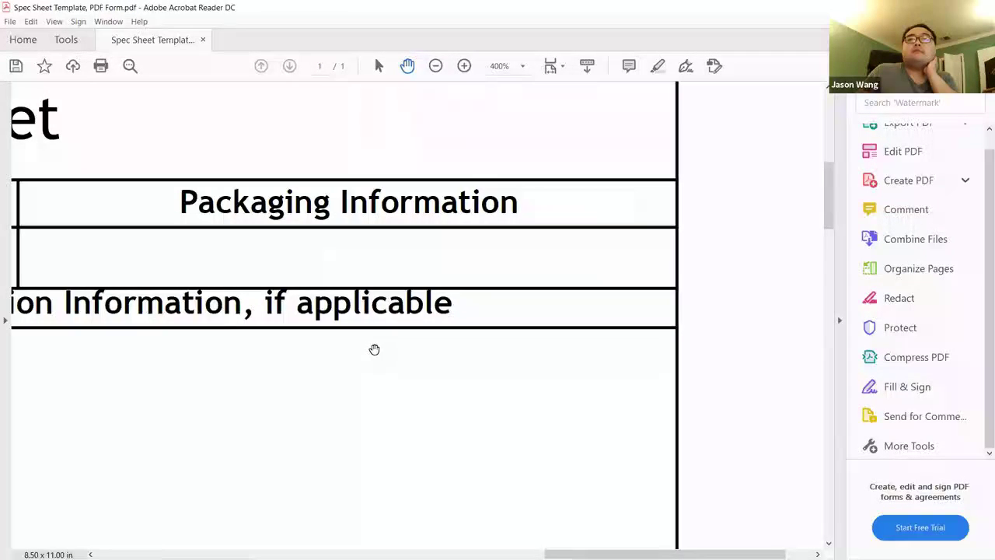
scroll(375, 349, "down", 5)
scroll(396, 329, "left", 4)
scroll(292, 248, "up", 2)
scroll(292, 247, "left", 6)
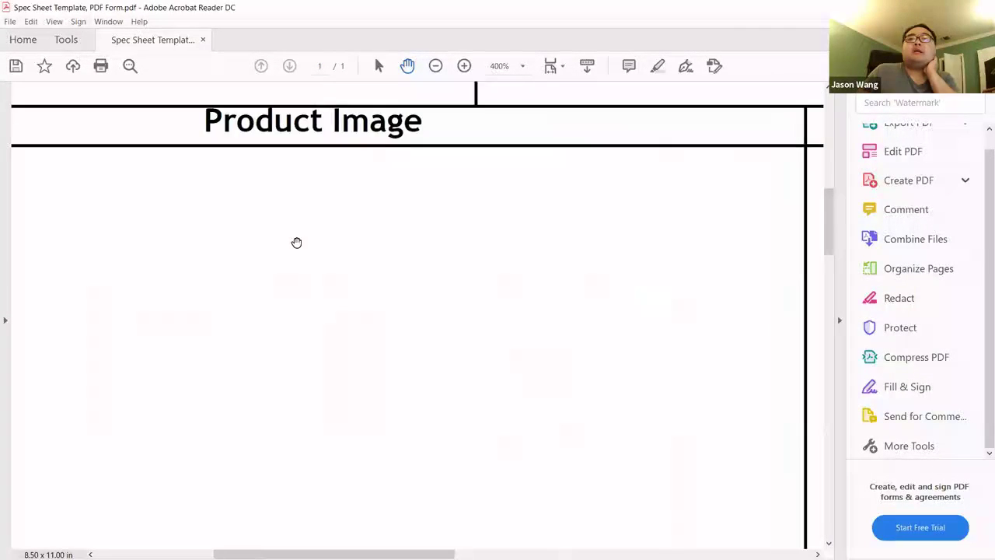
scroll(302, 231, "right", 15)
scroll(302, 231, "up", 1)
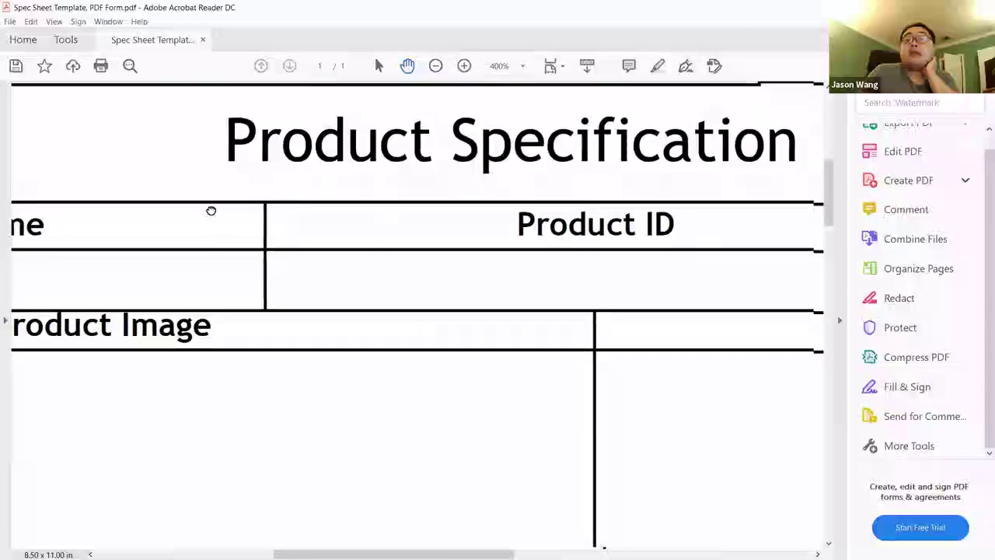
scroll(171, 206, "down", 1)
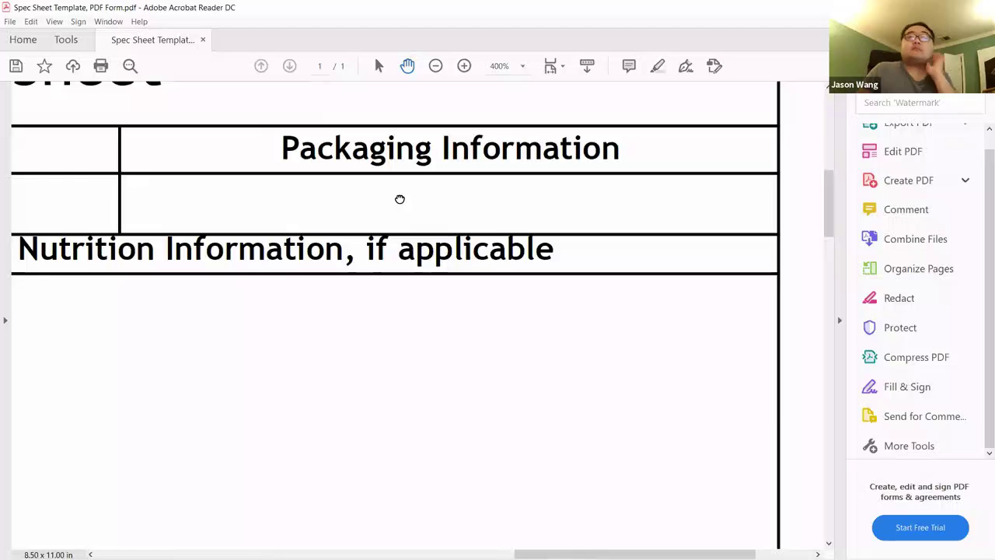
scroll(506, 258, "down", 4)
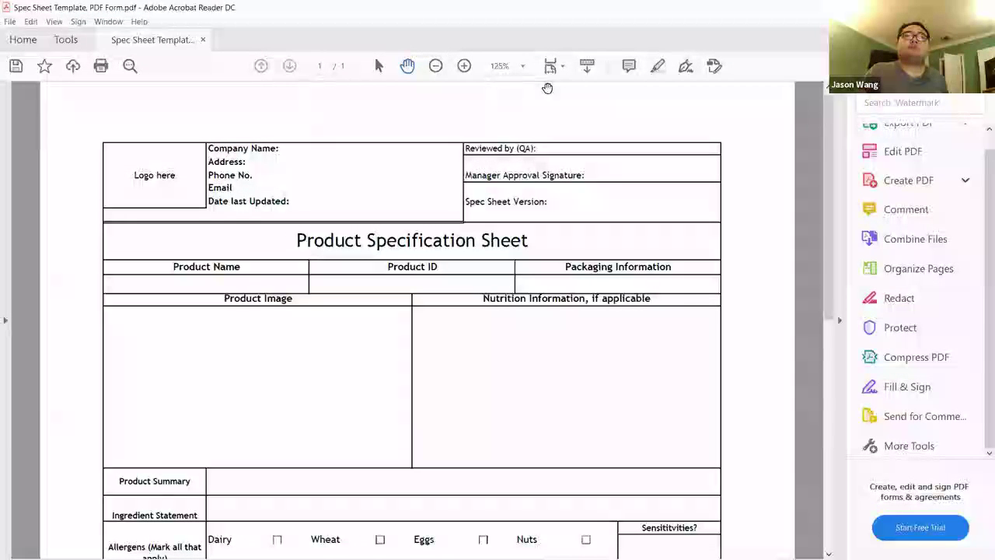
Switch to the Selection tool and try it by selecting the "Spec Sheet Version:" label, clearing the selection again.
scroll(547, 87, "up", 1)
key("v")
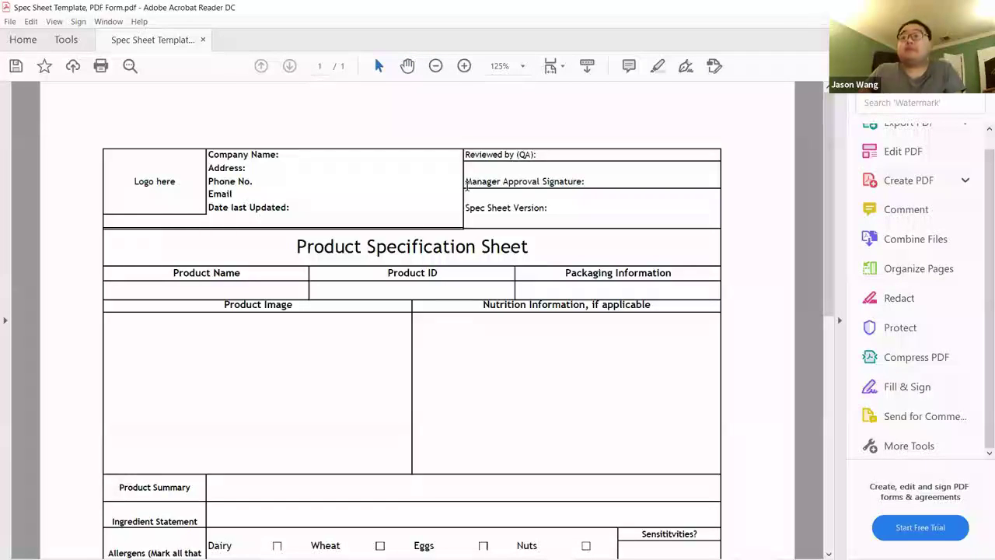
scroll(466, 185, "down", 1)
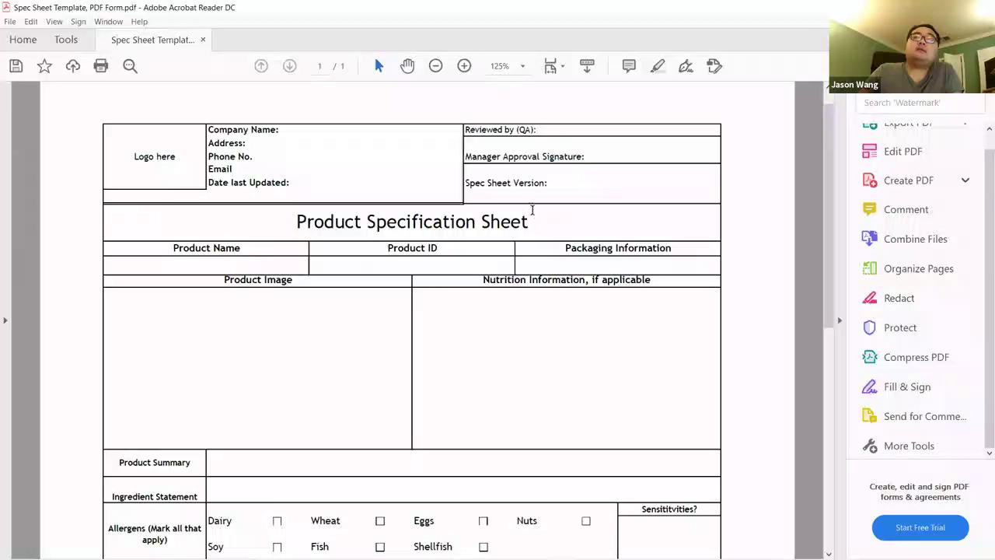
left_click(533, 210)
key("ctrl+Left")
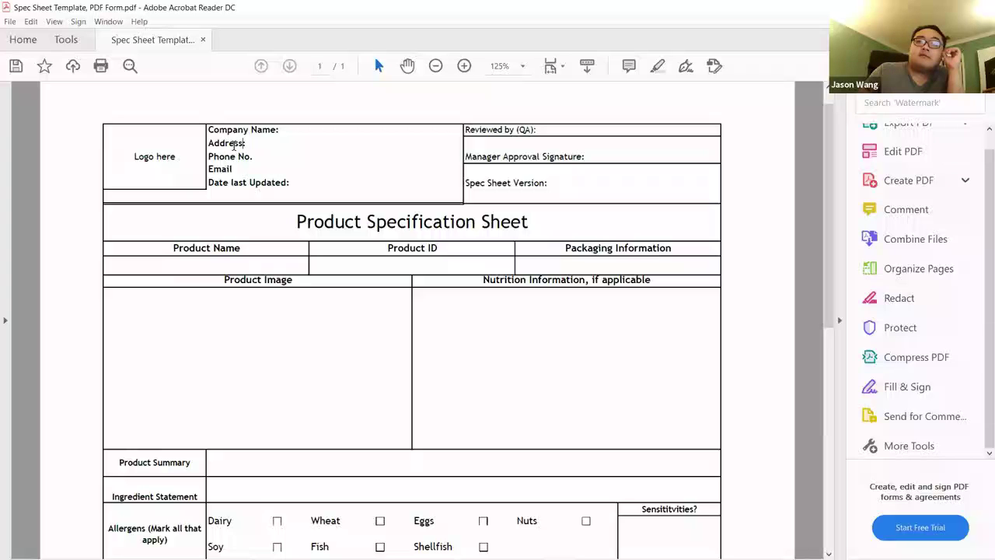
scroll(303, 287, "down", 3)
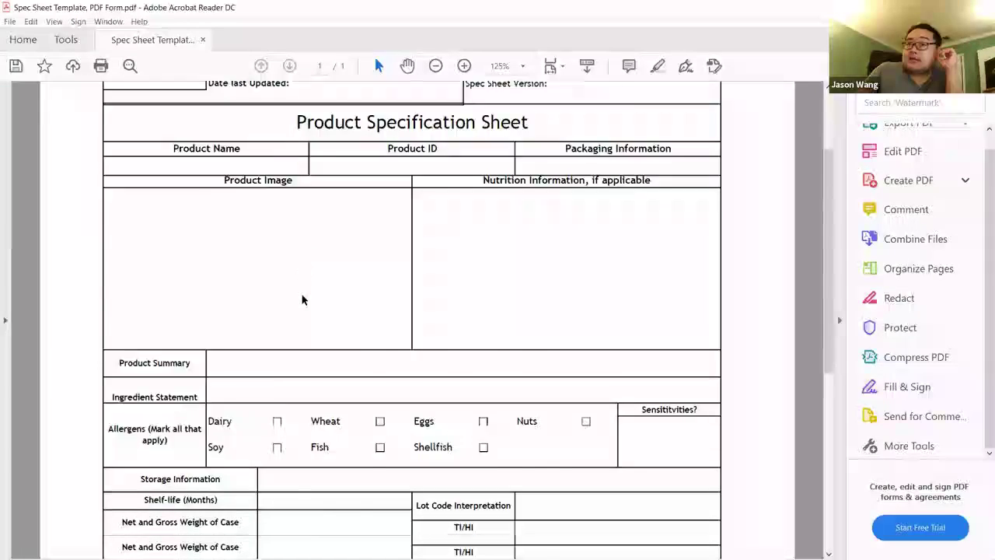
scroll(303, 291, "up", 4)
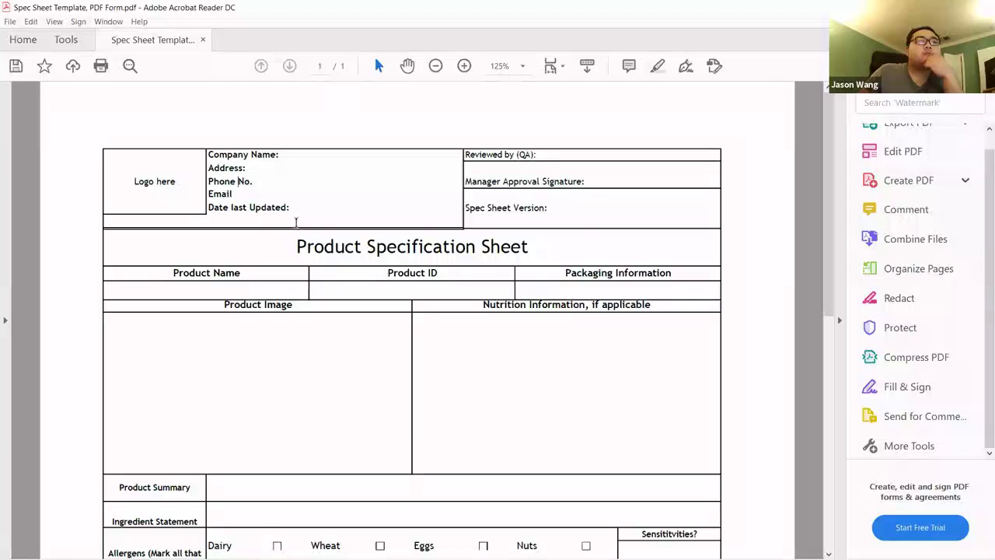
left_click_drag(464, 208, 548, 208)
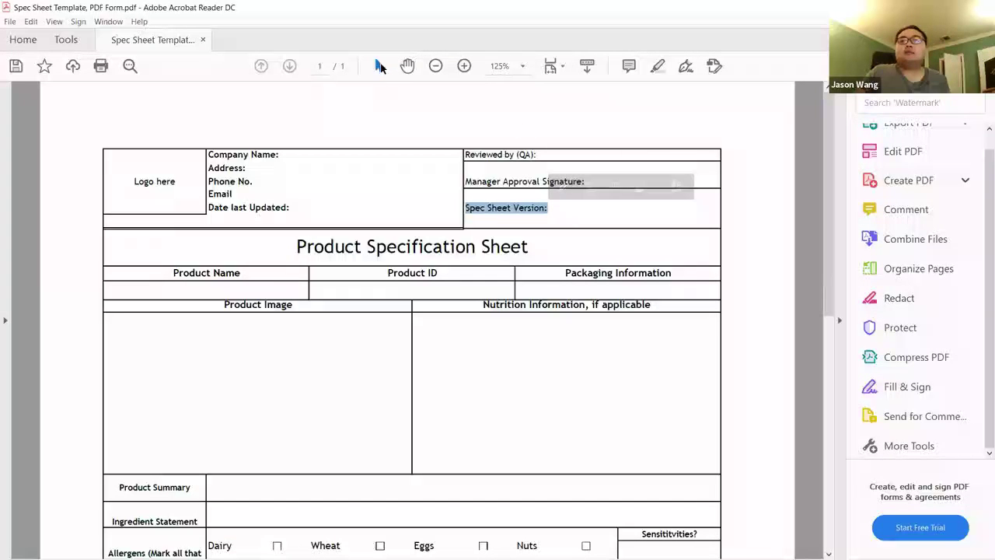
left_click(405, 266)
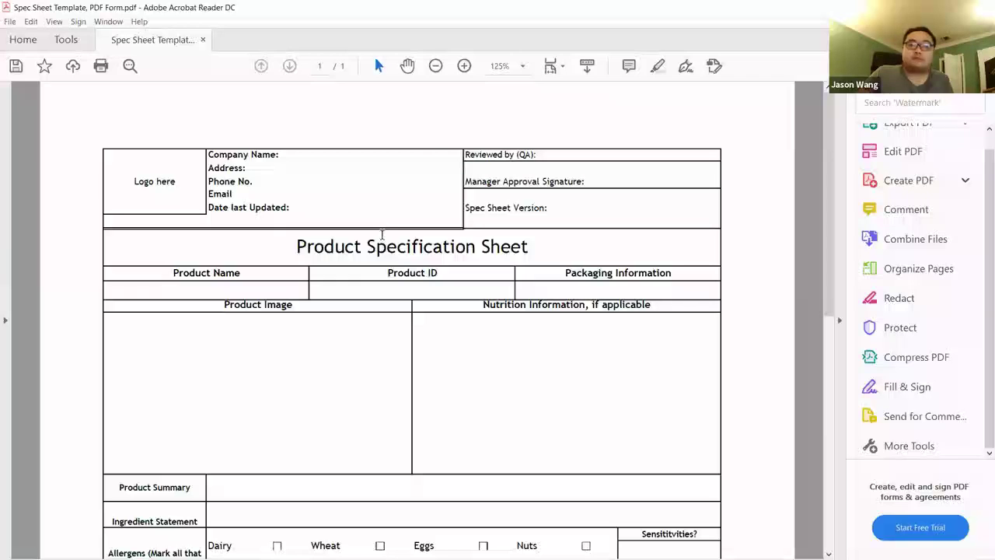
Switch to the Hand tool and back to the Selection tool.
left_click(408, 70)
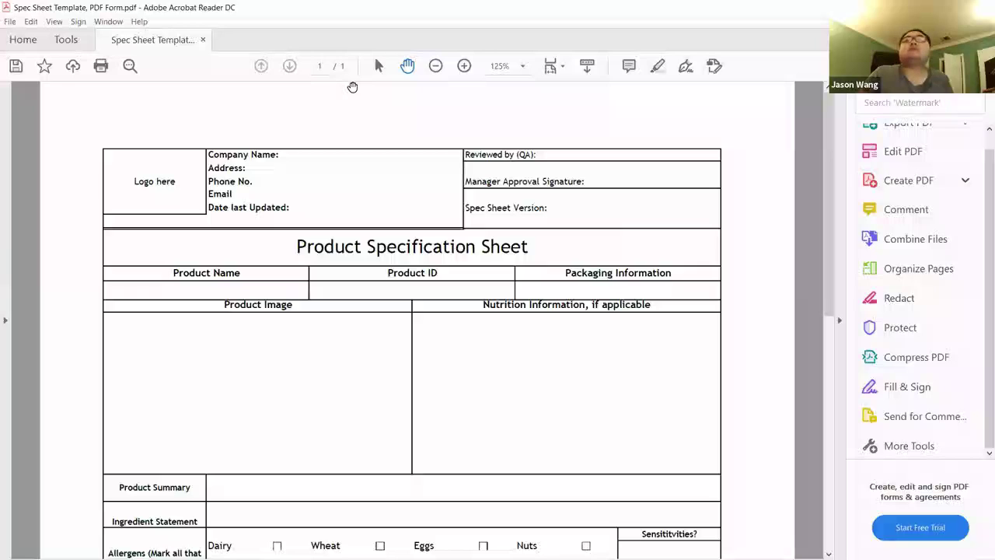
left_click(379, 65)
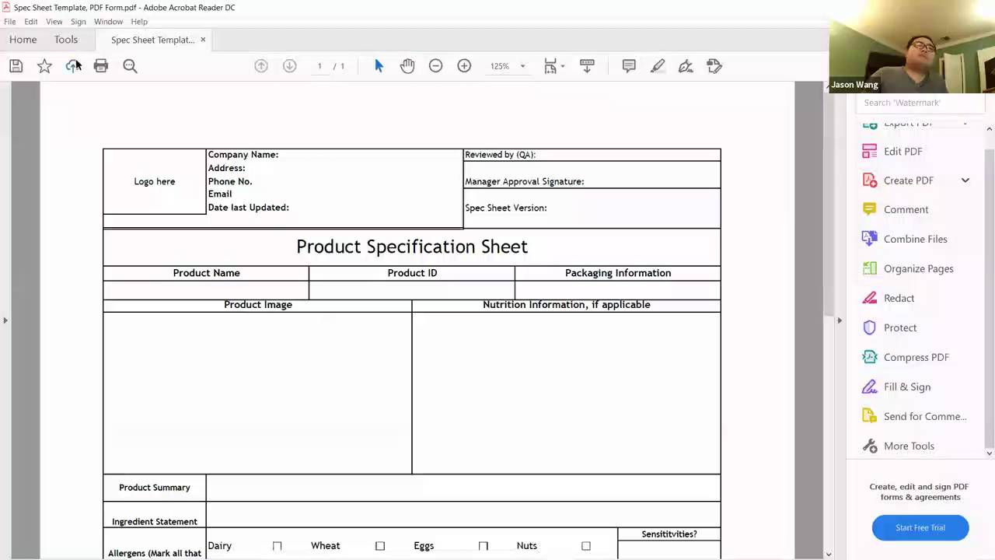
Rotate the page view clockwise and back counterclockwise, trying the rotation twice.
left_click(53, 21)
mouse_move(102, 41)
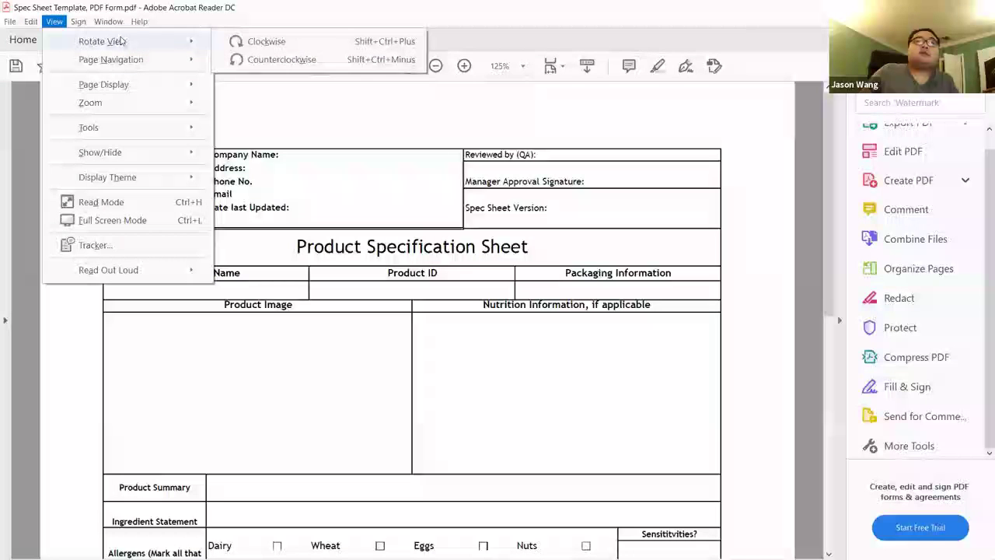
left_click(266, 41)
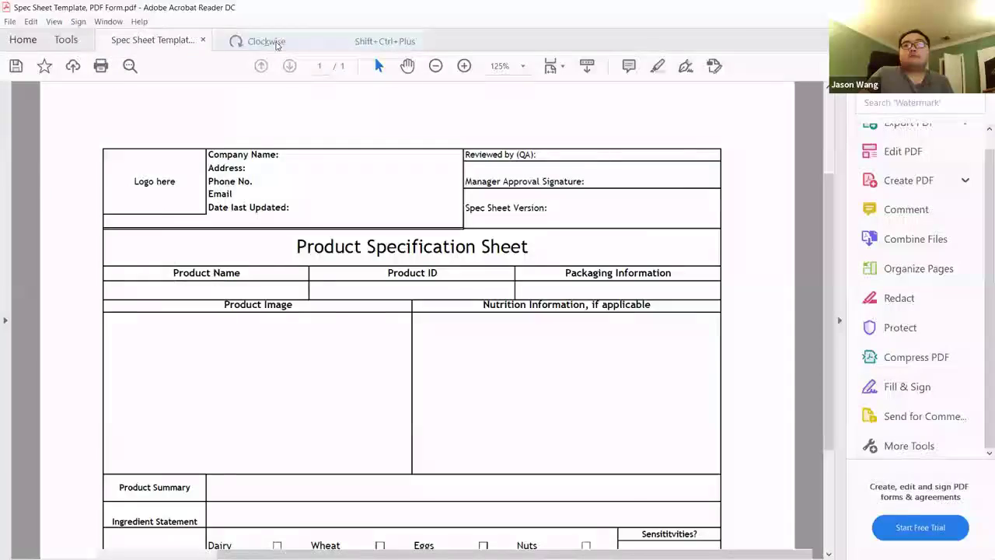
scroll(529, 398, "up", 3)
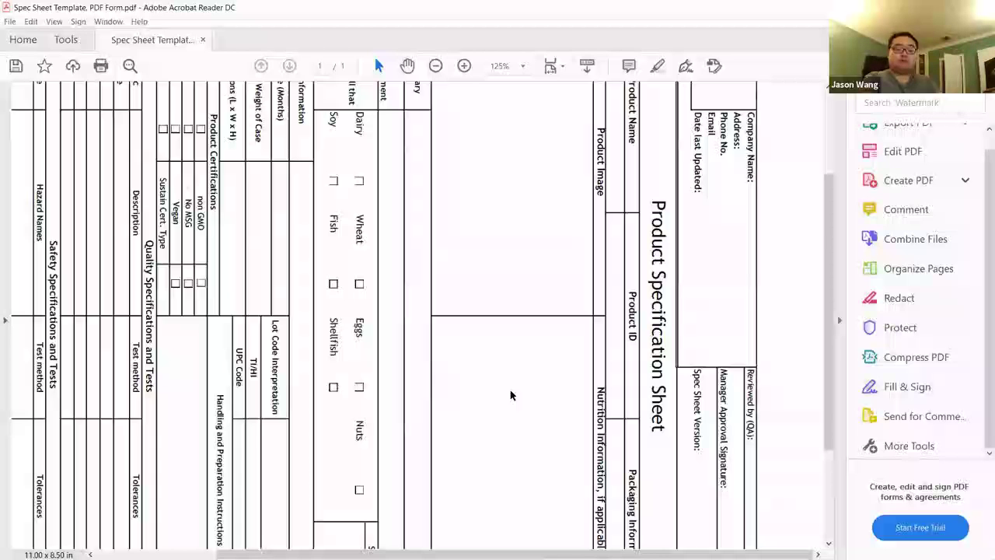
key("ctrl+shift+minus")
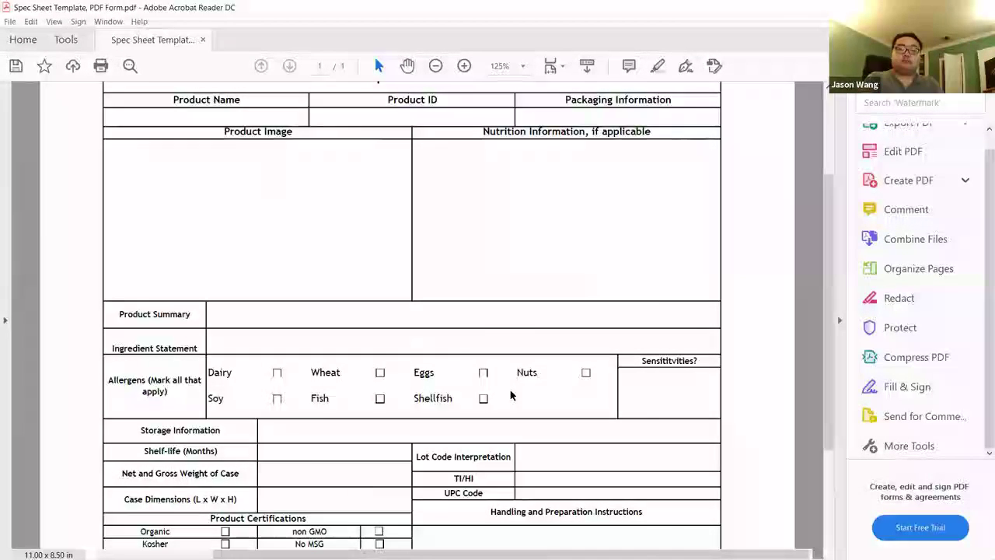
key("ctrl+shift+plus")
key("ctrl+shift+minus")
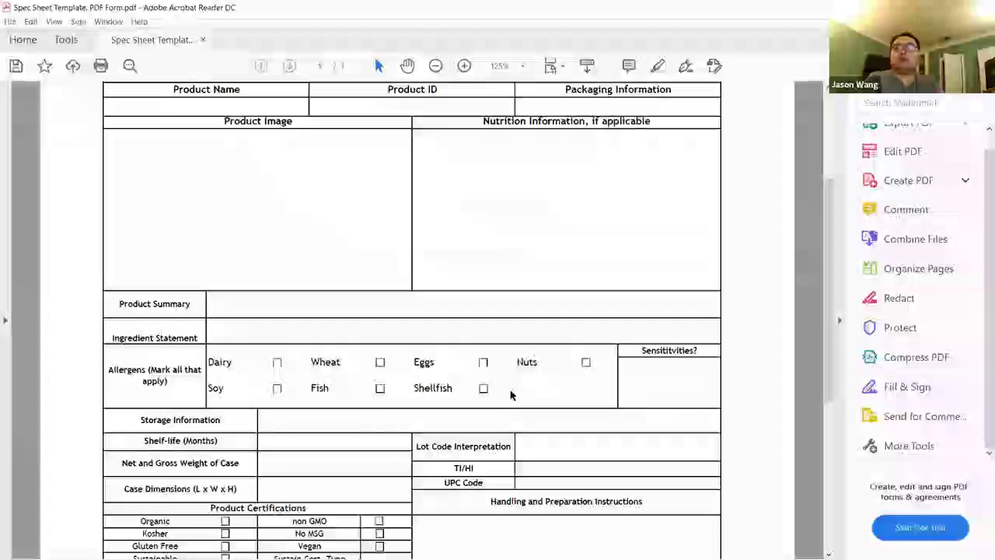
scroll(500, 366, "up", 4)
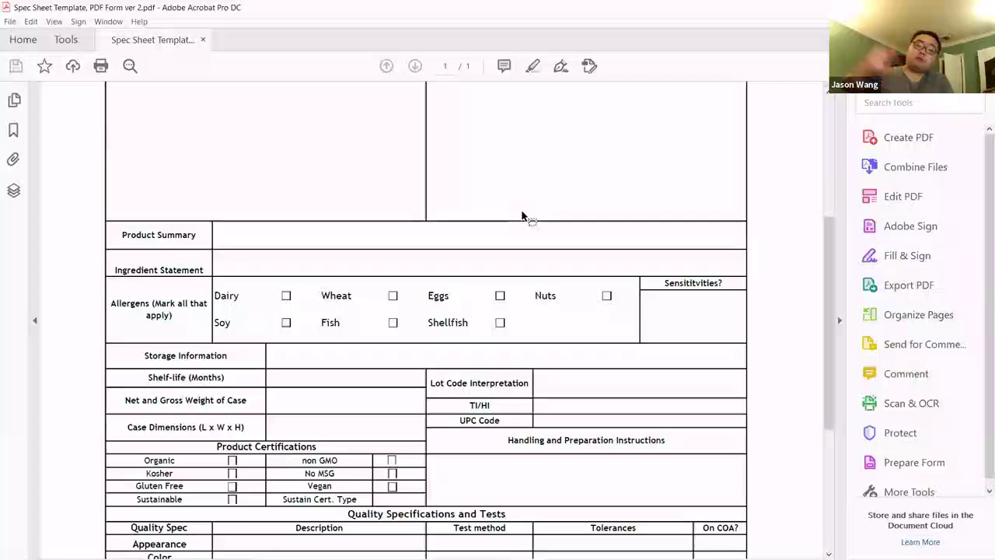
Zoom in one level on the version 2 spec sheet form and zoom back out.
key("ctrl+plus")
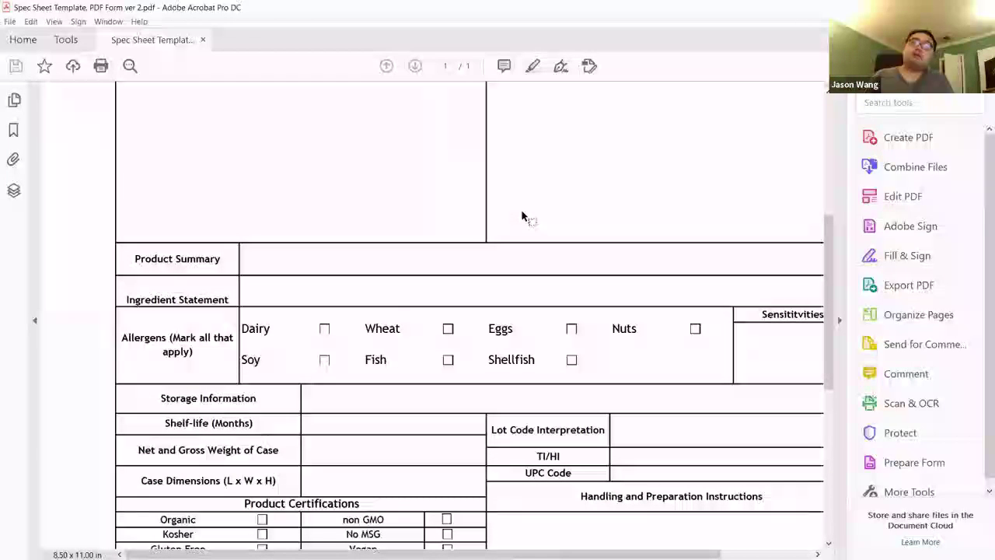
key("ctrl+minus")
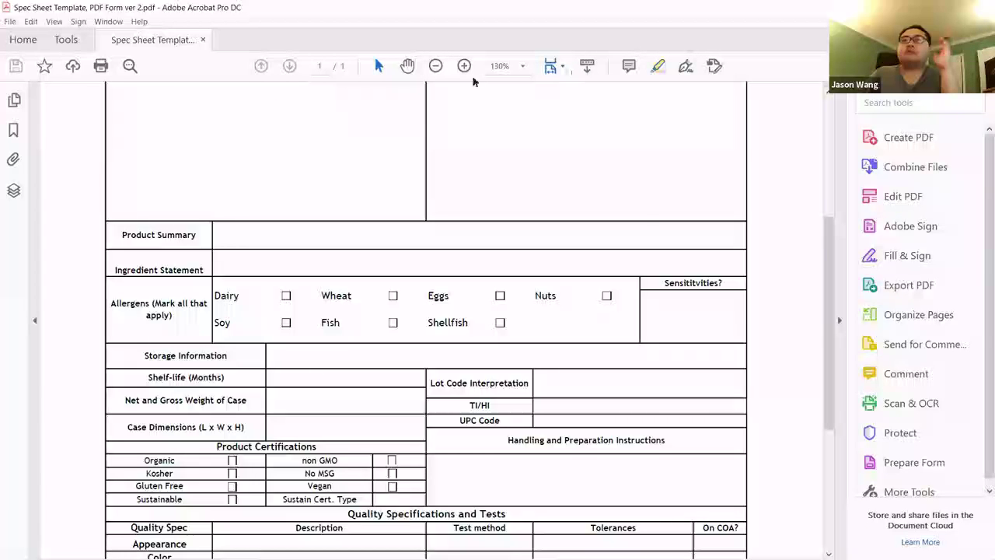
right_click(449, 79)
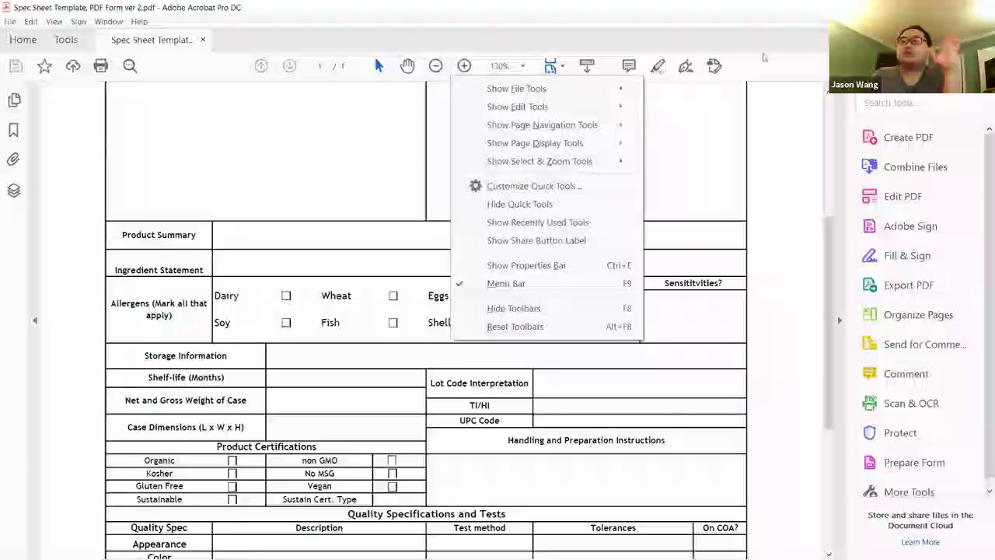
left_click(723, 142)
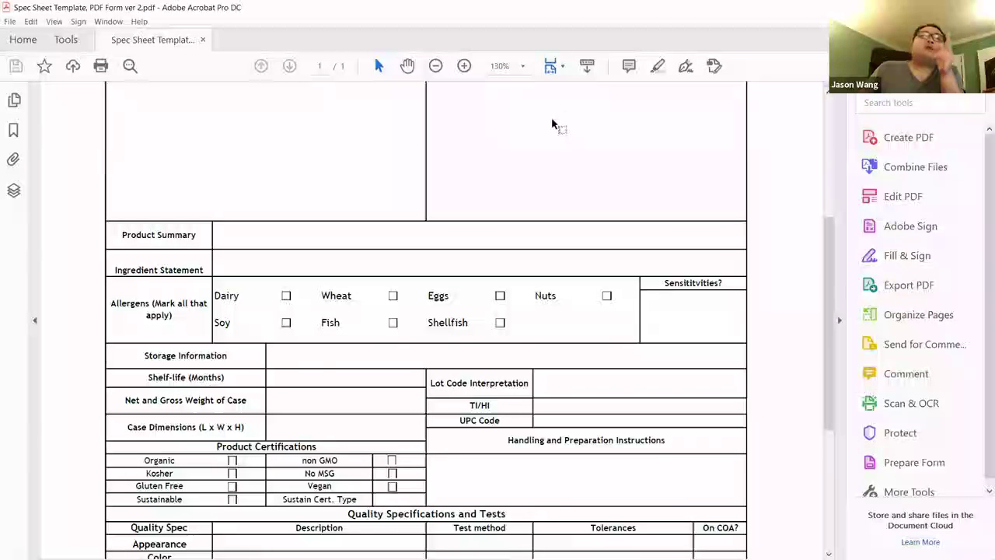
Add a sticky note on the "Logo here" box and post the comment "Hey guys I want a picture of a squirrel here".
scroll(525, 154, "up", 2)
scroll(526, 154, "up", 3)
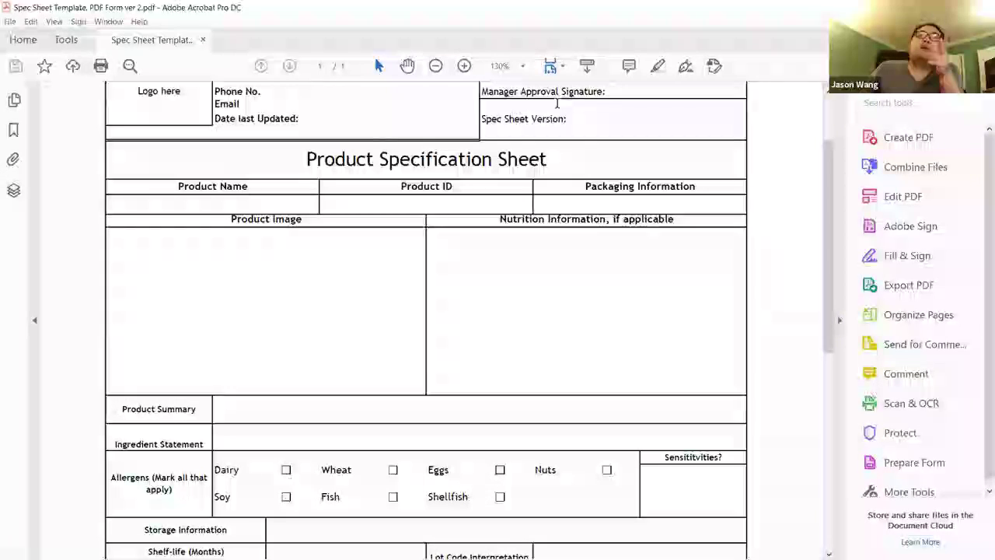
scroll(556, 103, "up", 3)
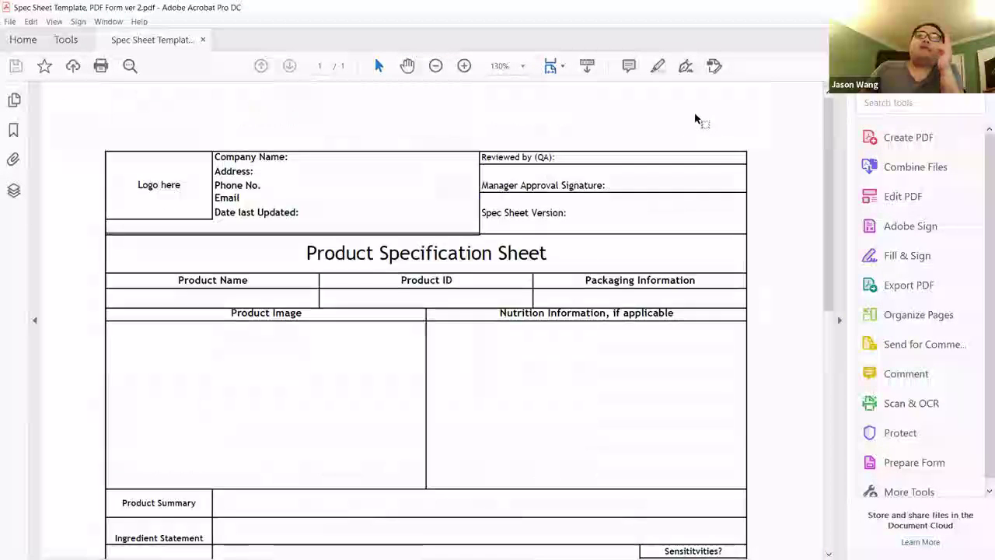
left_click(630, 68)
scroll(578, 238, "down", 1)
scroll(428, 225, "up", 1)
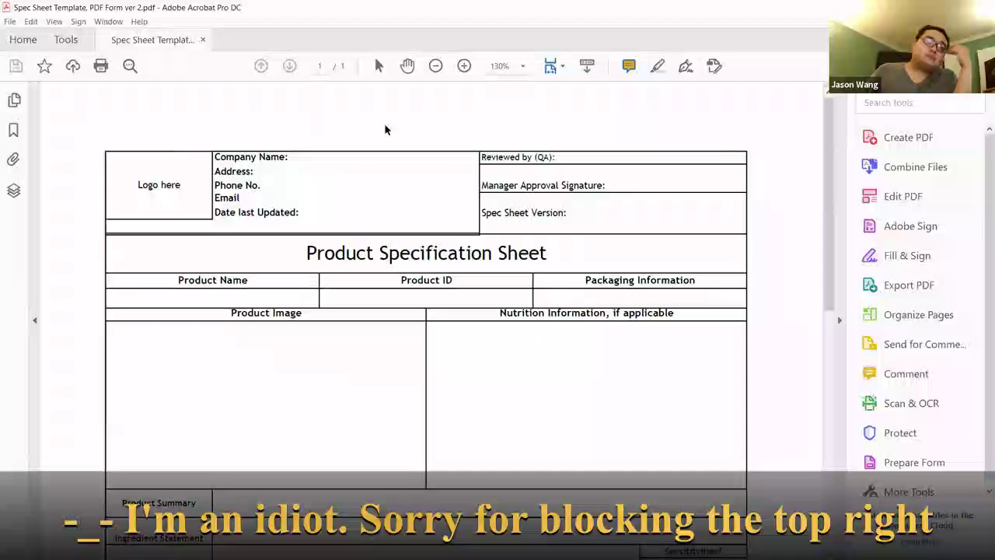
left_click(168, 184)
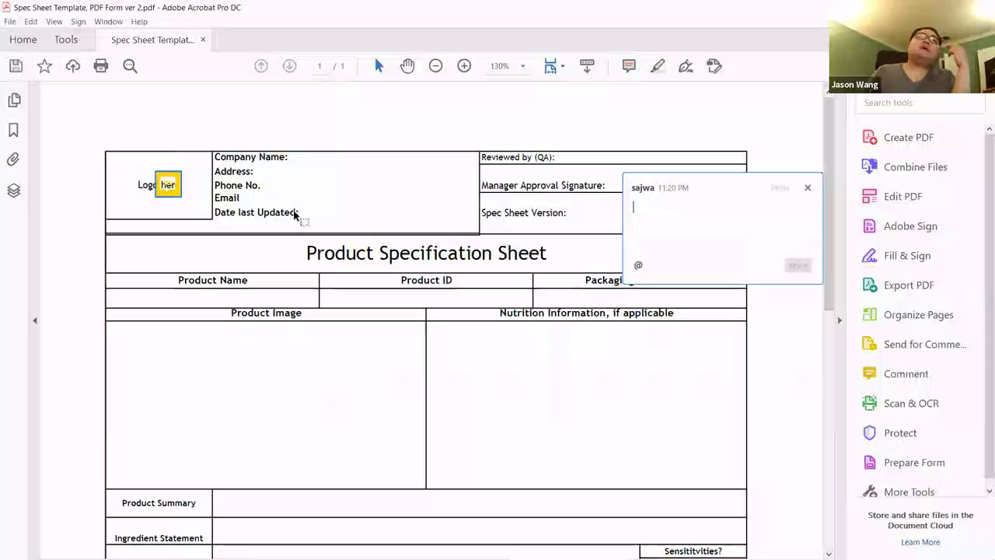
type("Hey guys I w")
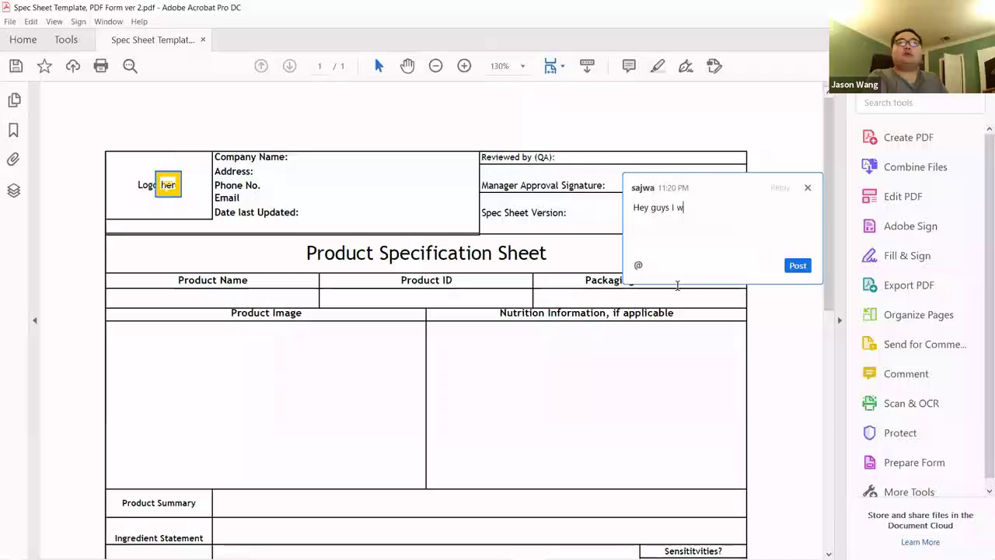
type("ant a picture o")
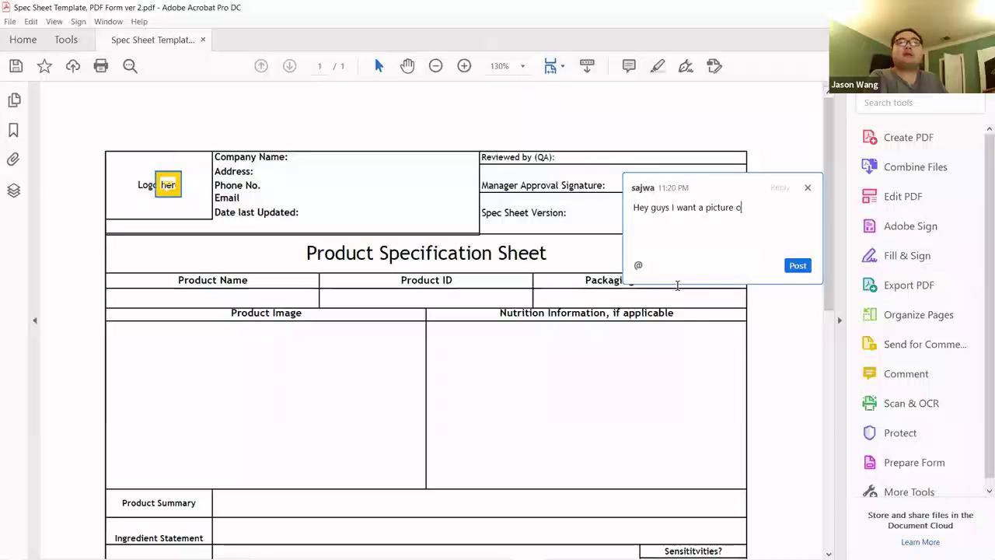
type("f a squir")
type("rel here")
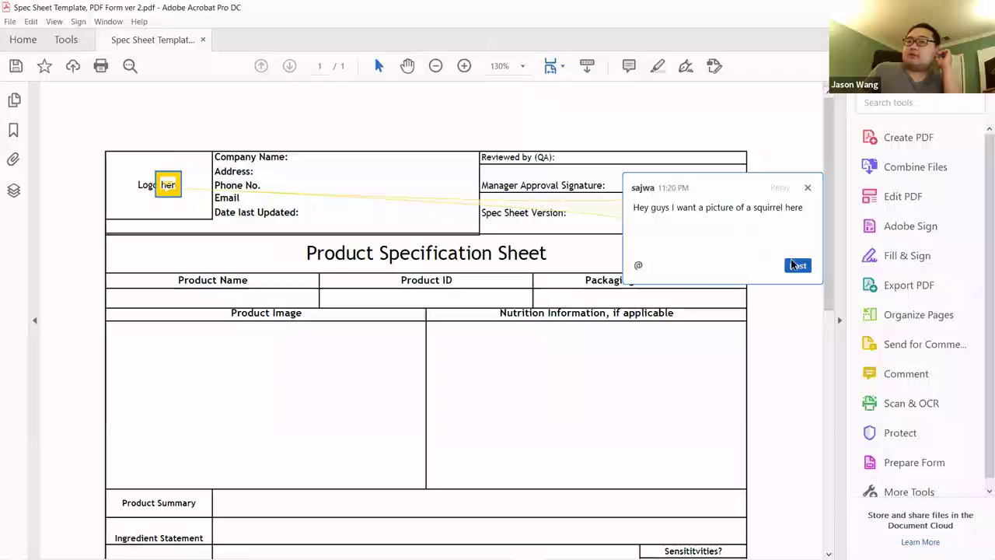
left_click(794, 266)
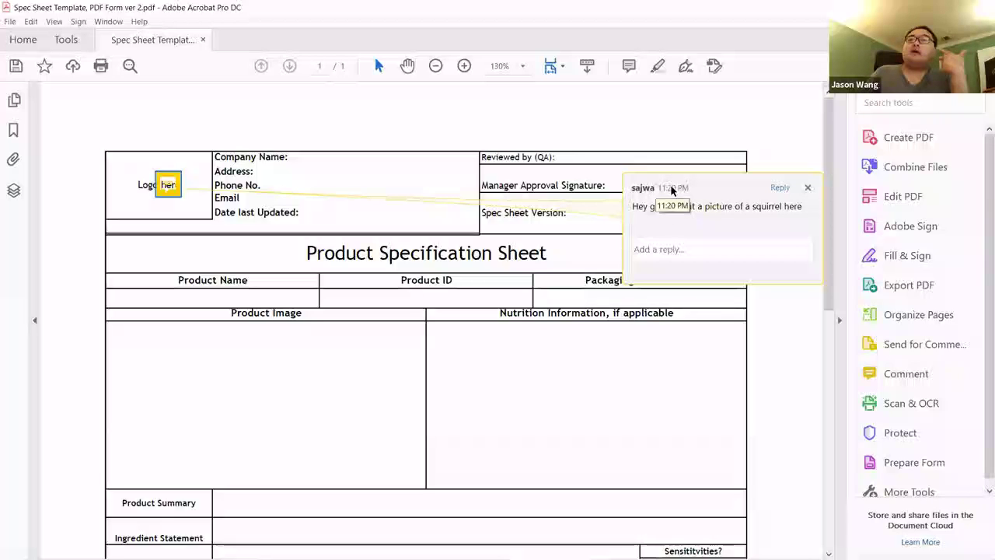
left_click(687, 246)
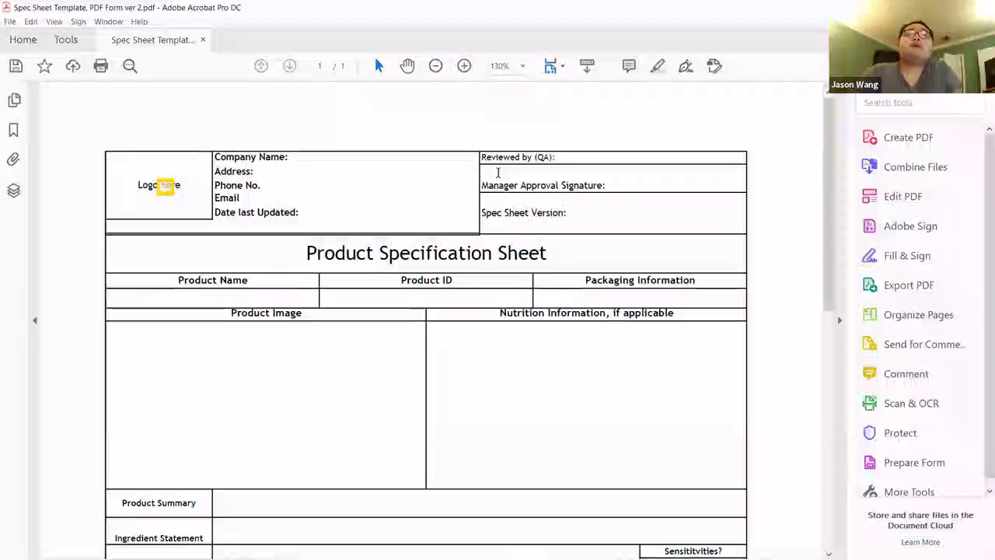
Highlight the "Manager Approval Signature:" label in yellow.
left_click(657, 66)
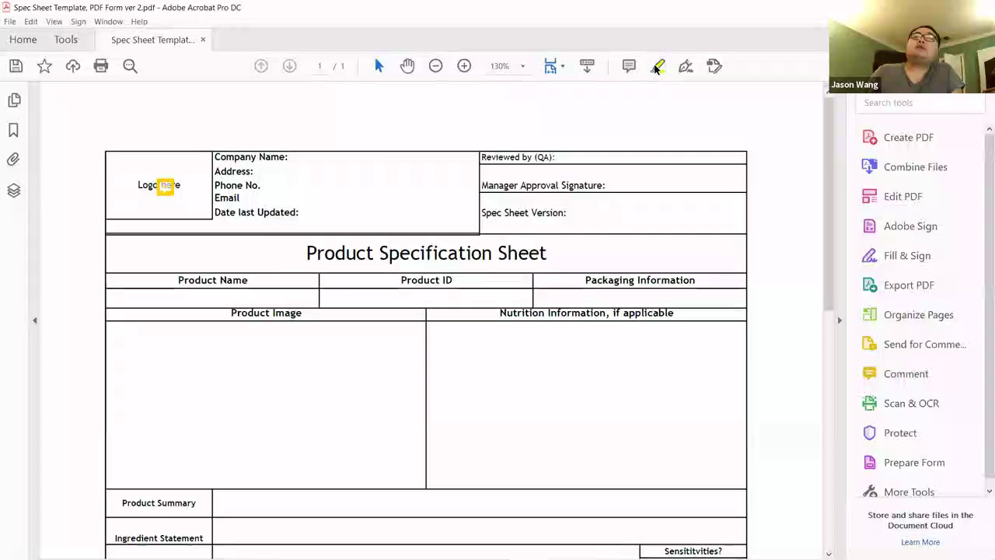
scroll(611, 172, "down", 1)
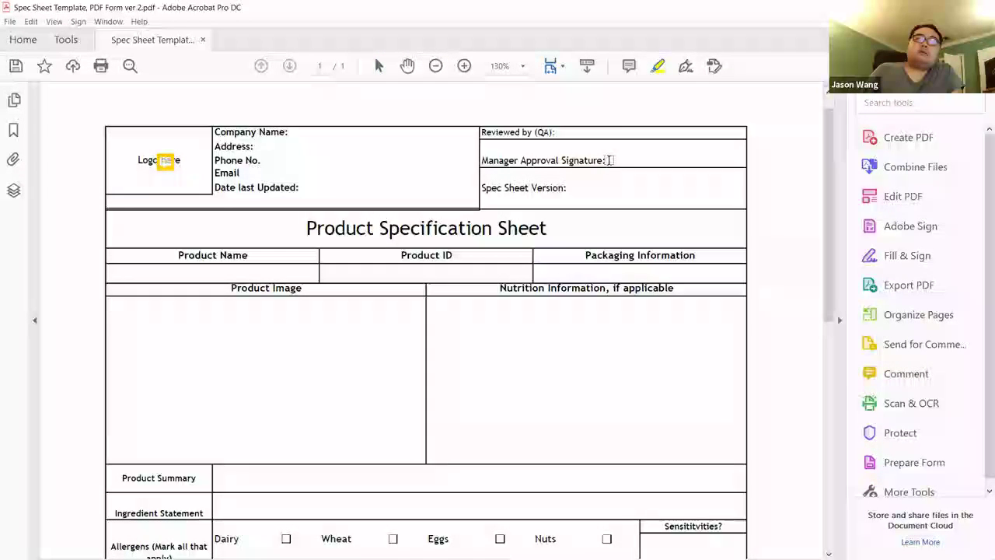
mouse_move(607, 160)
left_mouse_down()
mouse_move(483, 161)
mouse_move(496, 157)
left_mouse_up()
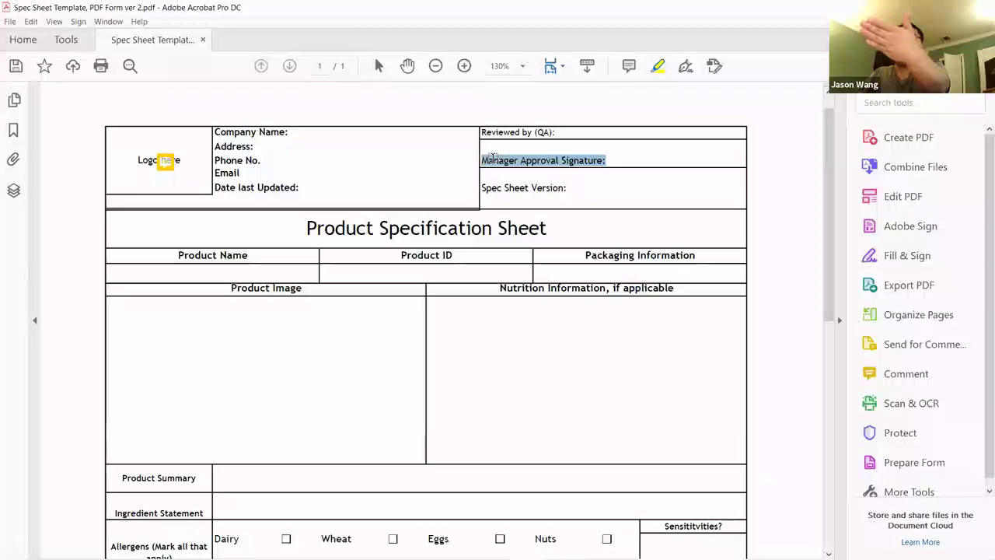
left_click_drag(492, 157, 490, 165)
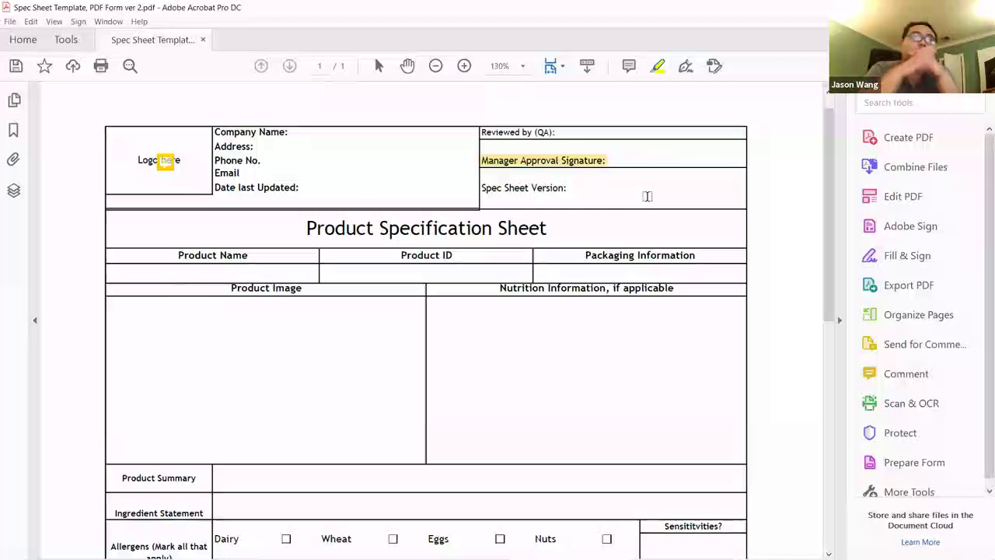
Undo the highlight on the manager approval label and redo it.
left_click(31, 21)
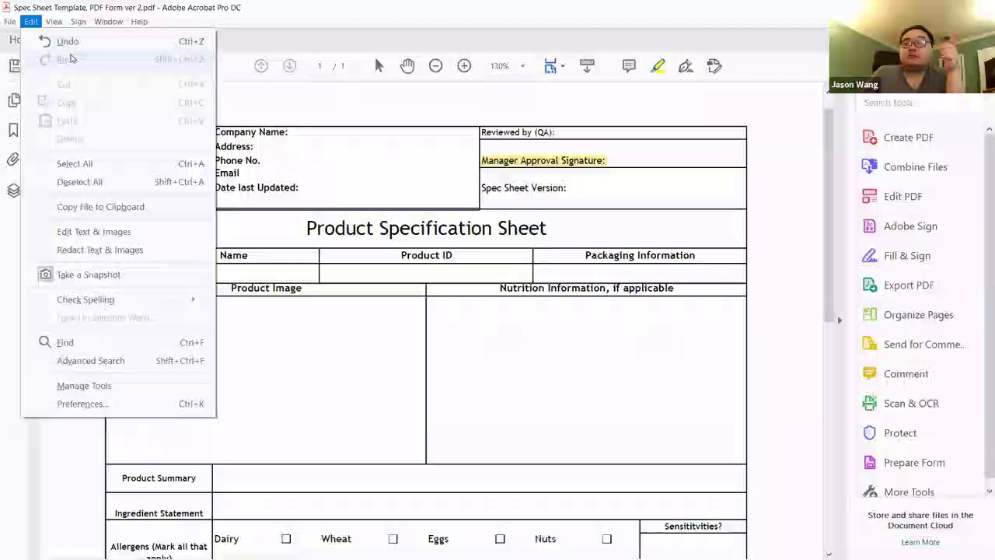
left_click(628, 179)
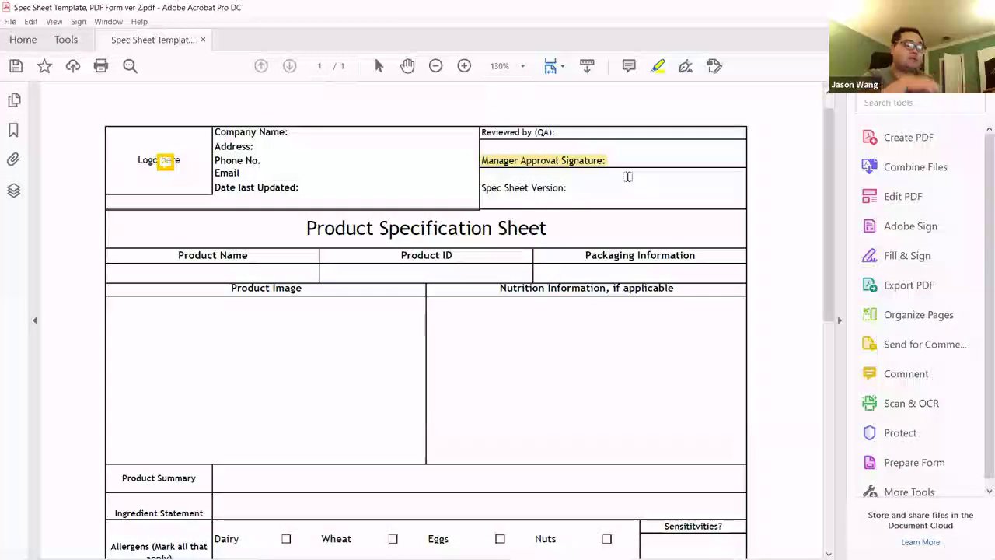
key("ctrl+z")
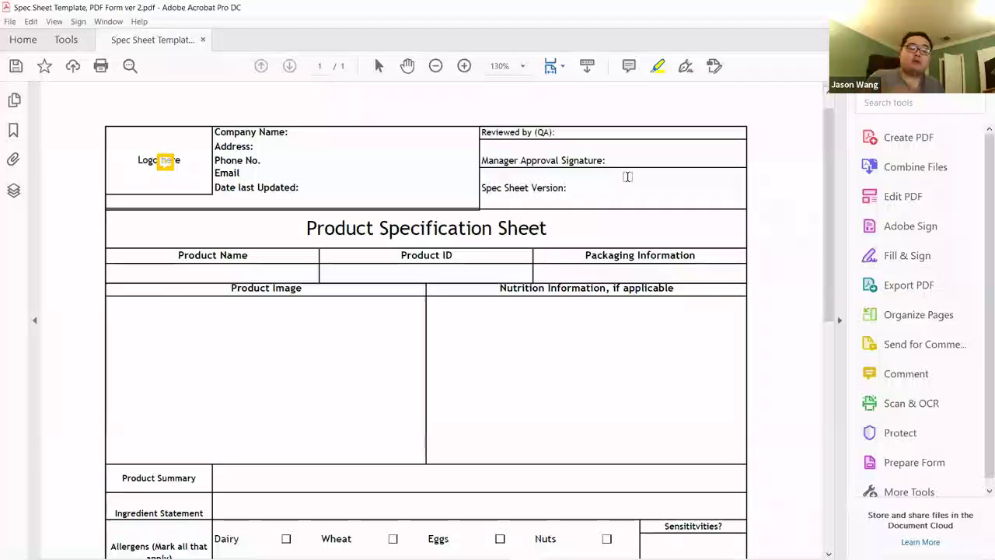
key("ctrl+shift+z")
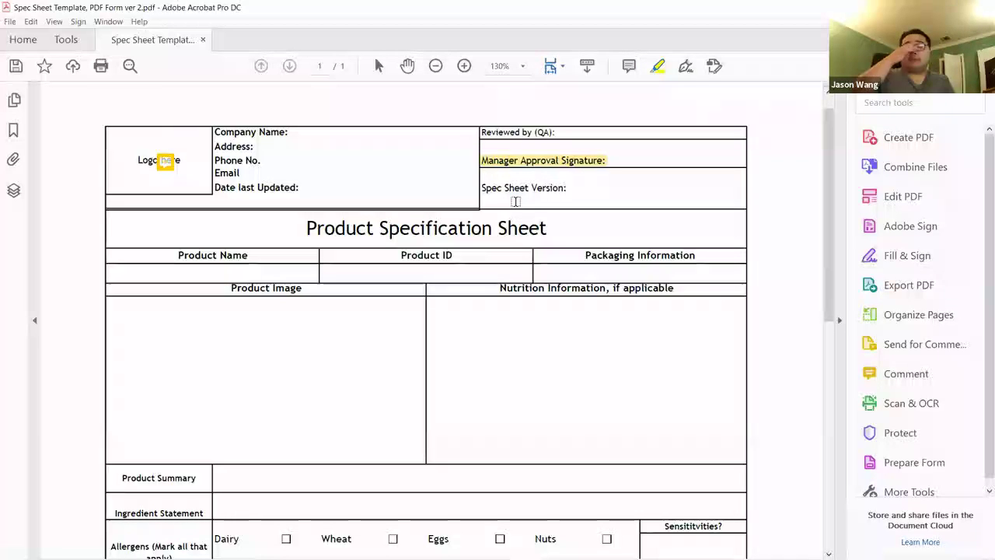
Open the Edit PDF tools to examine the editing options, and close them again.
left_click(715, 67)
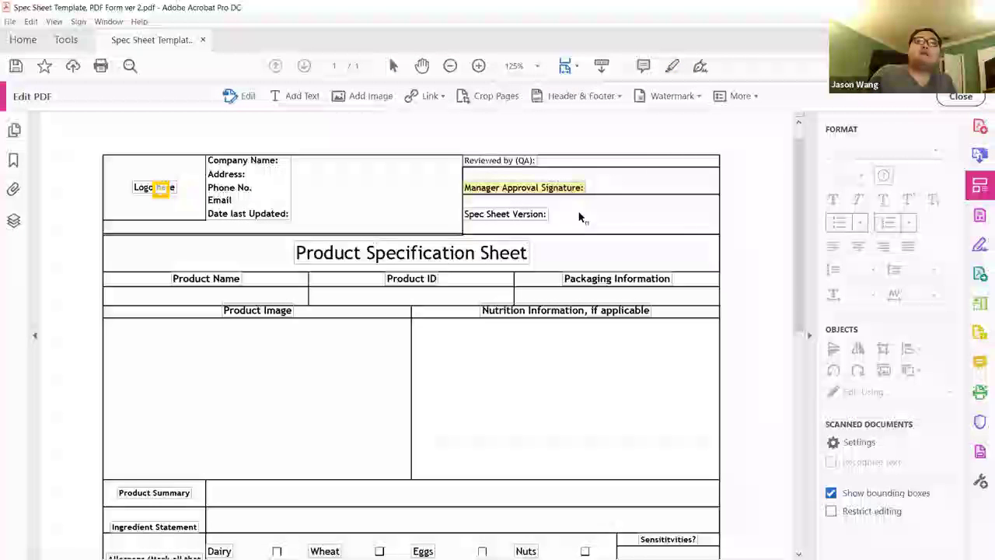
scroll(251, 144, "up", 3)
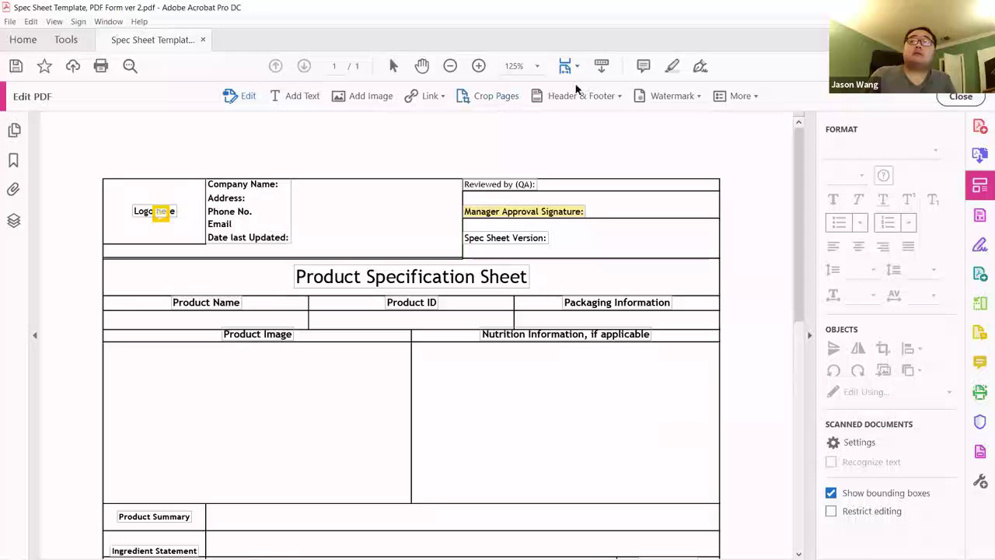
left_click(961, 97)
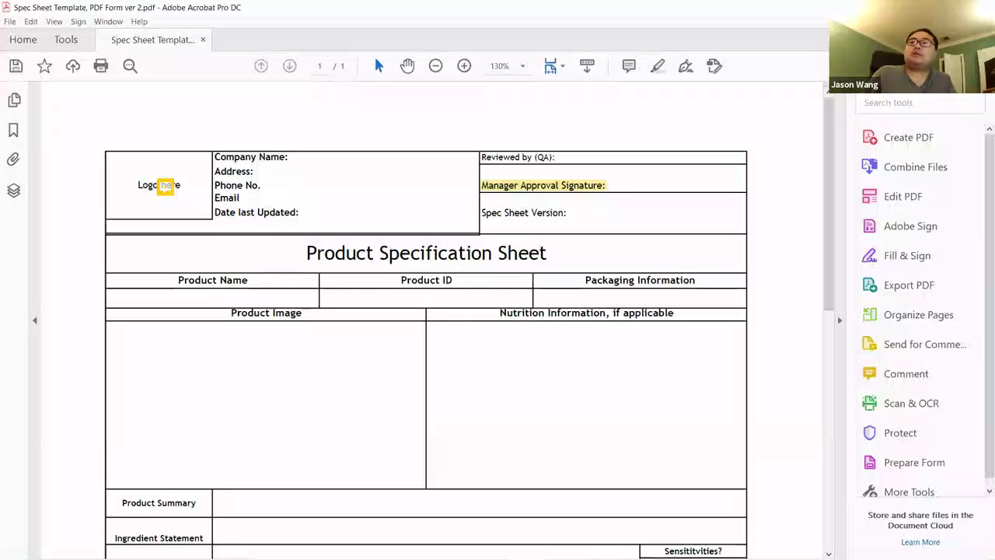
Open the Share with Others options to examine the recipient and message fields, and dismiss them unsent.
left_click(972, 66)
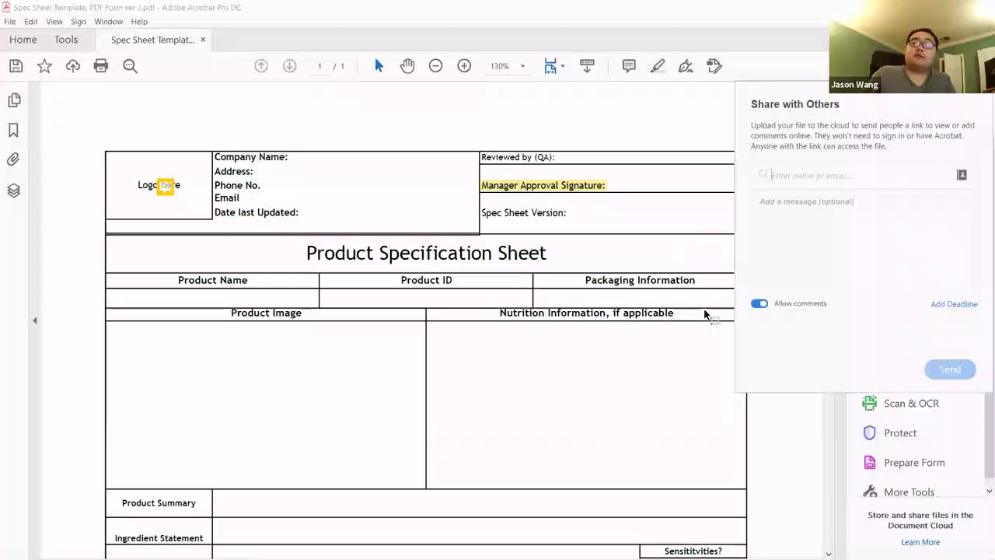
left_click(836, 175)
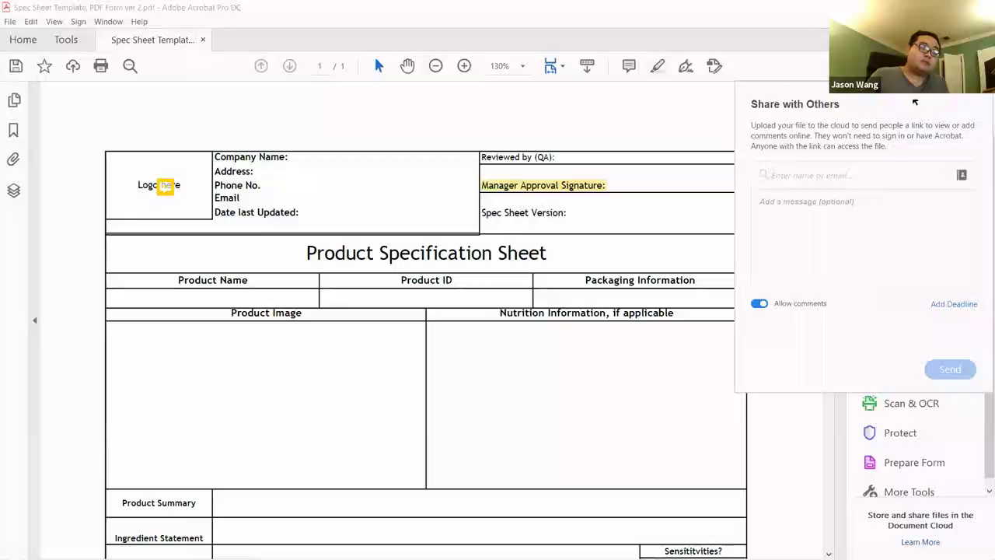
left_click(560, 83)
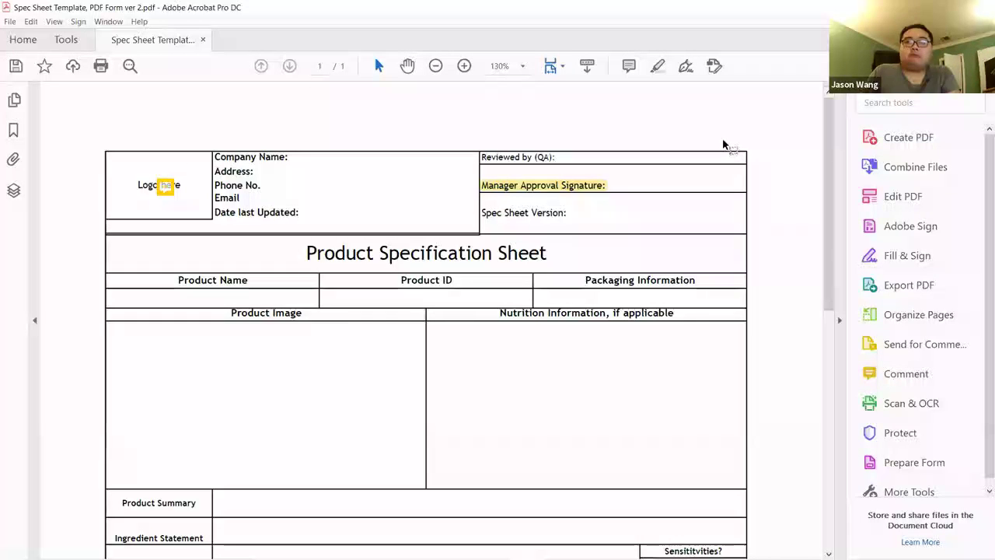
Open the Fill & Sign signature options and remove the saved signature.
left_click(685, 68)
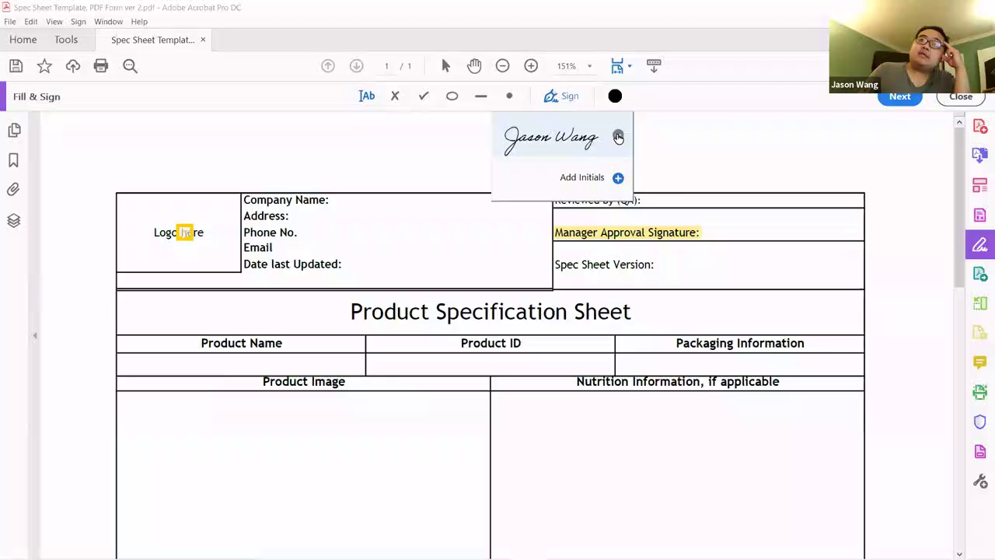
left_click(618, 137)
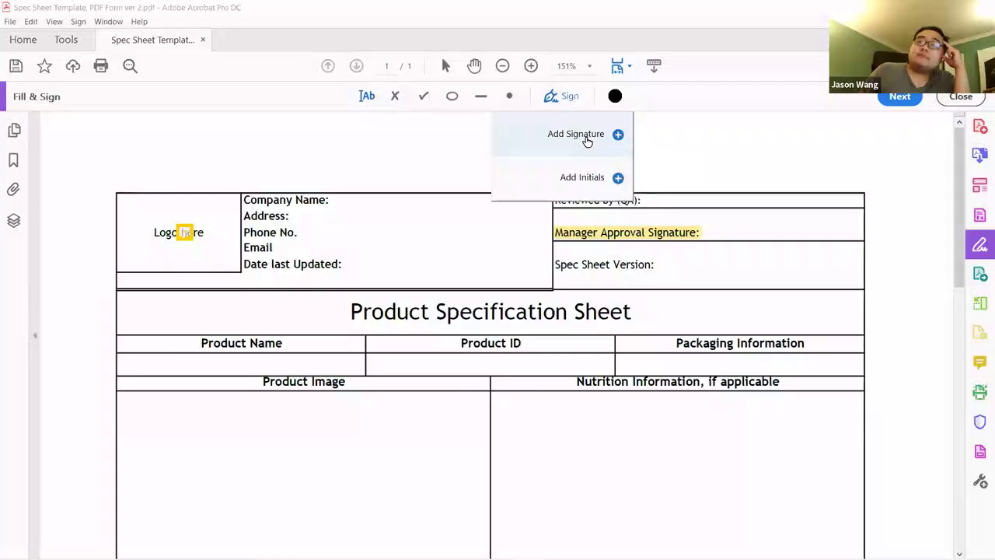
Create and apply a typed signature with the signer's full name, reviewing the style choices and keeping the signature saved.
left_click(587, 136)
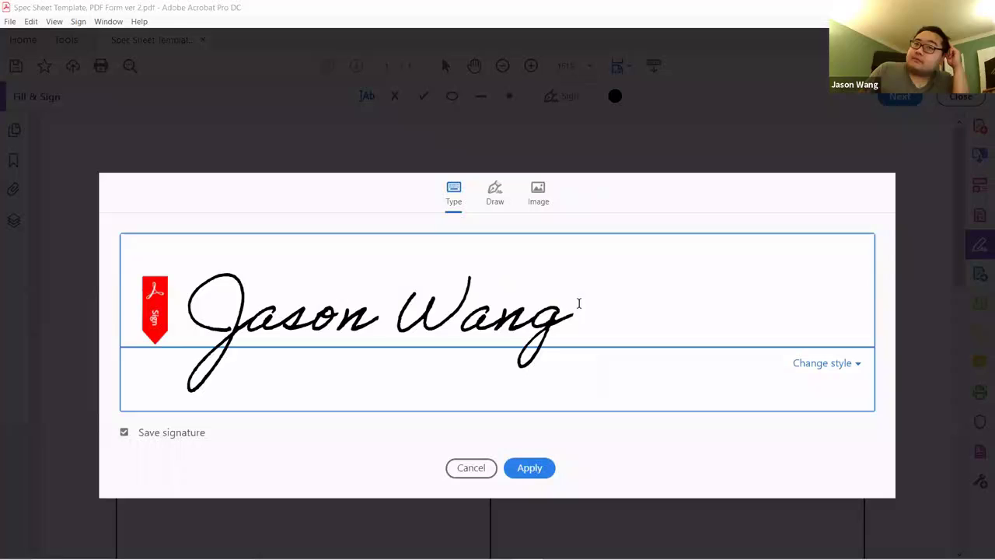
left_click_drag(578, 302, 219, 301)
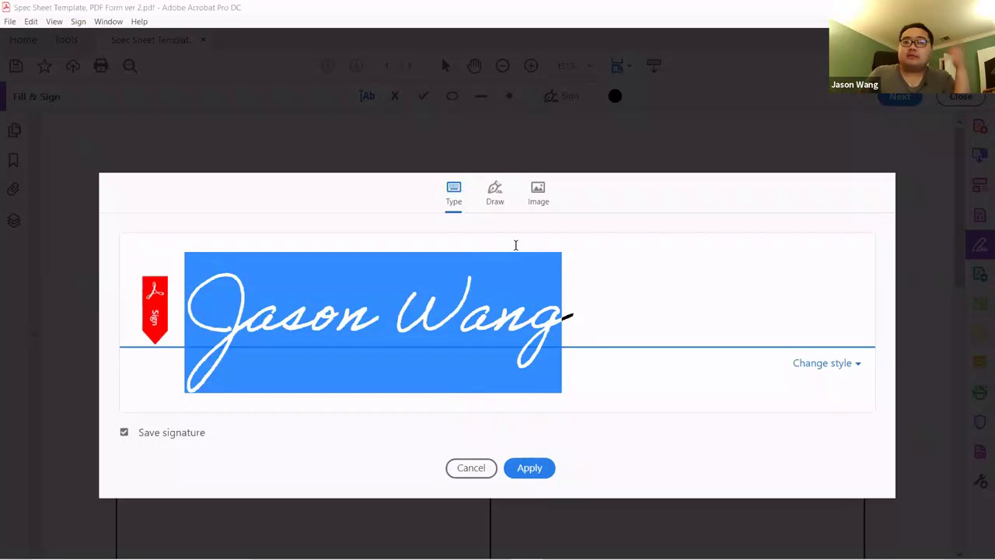
left_click(645, 221)
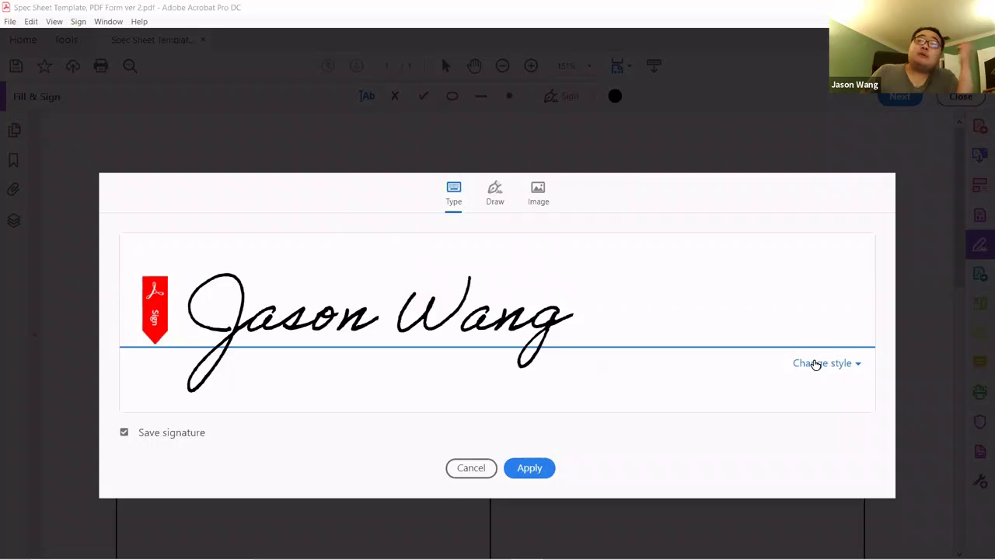
left_click(842, 365)
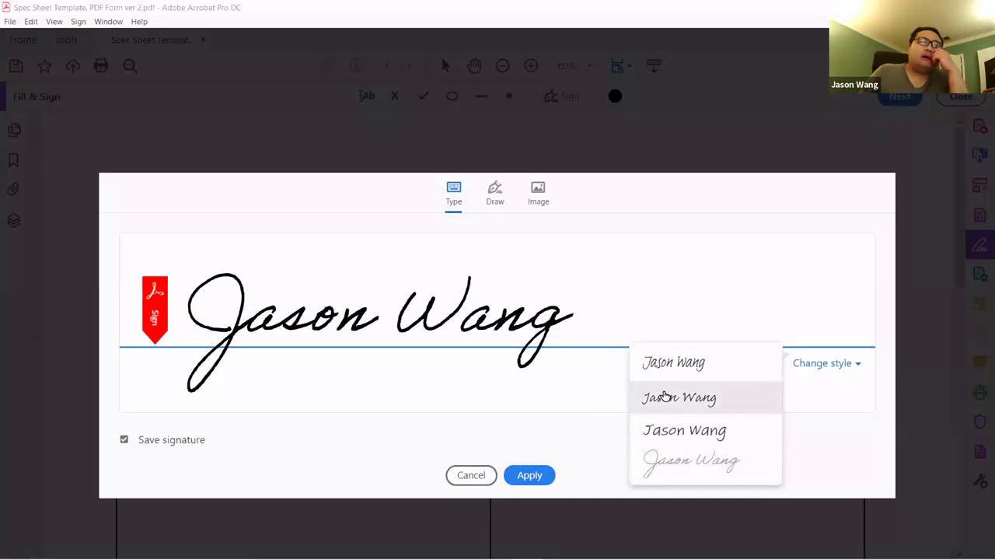
left_click(440, 407)
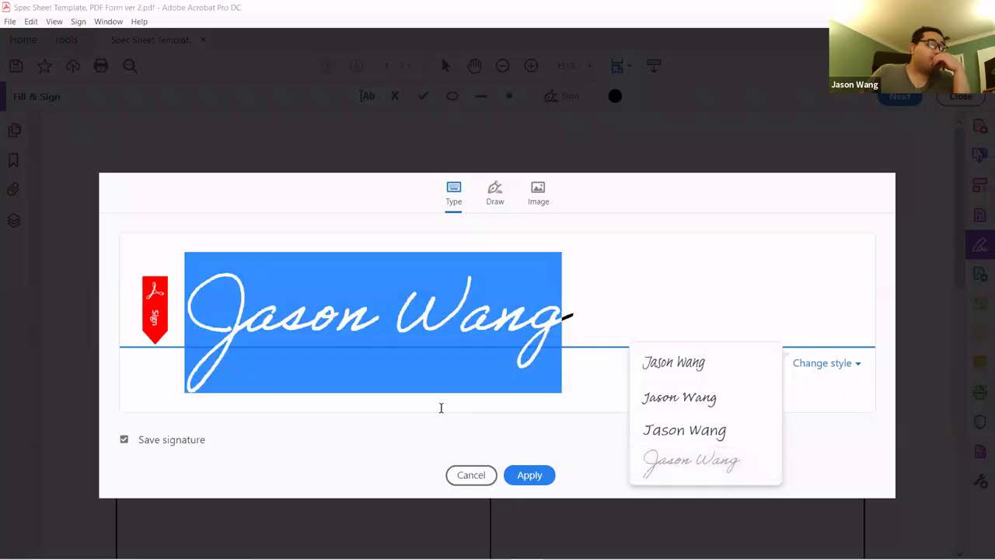
left_click(397, 422)
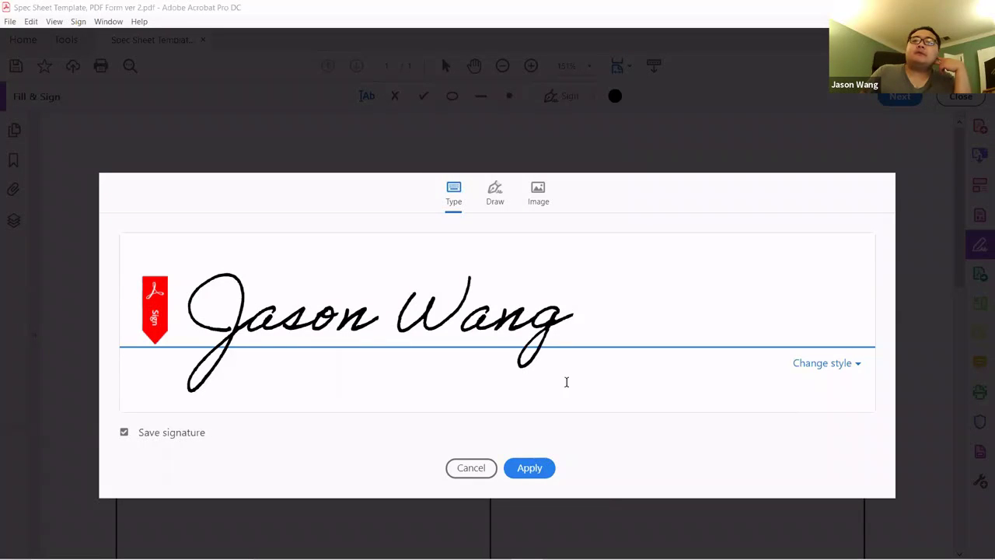
left_click(529, 468)
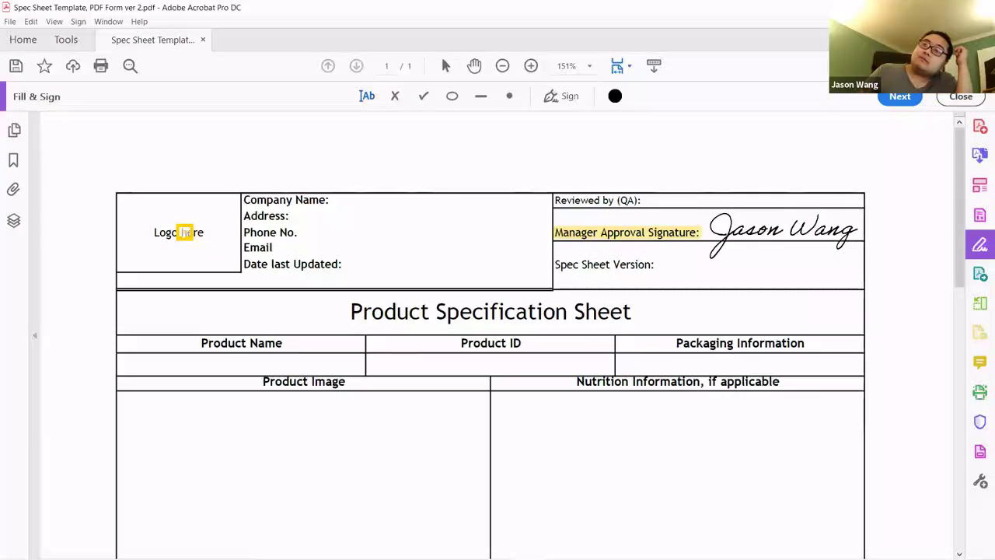
Place the signature beside the Manager Approval Signature label, shrink it and enlarge it again to span the rest of the cell.
left_click(721, 259)
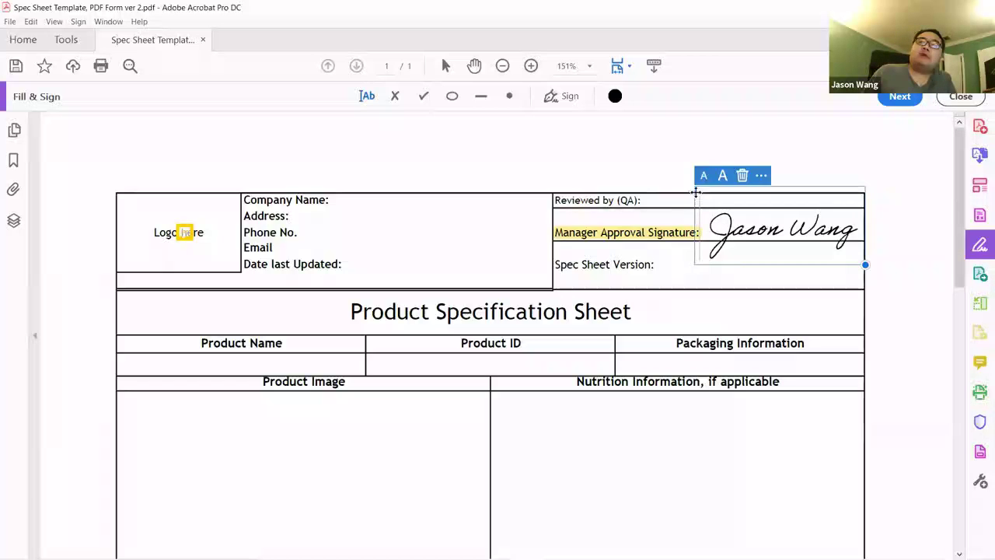
left_click(704, 177)
left_click(704, 176)
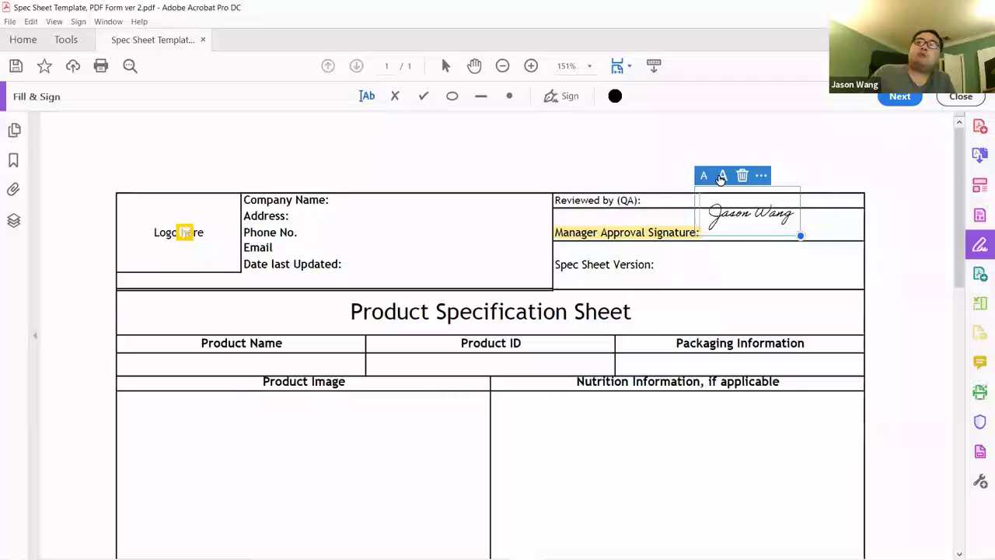
left_click(722, 176)
left_click(722, 177)
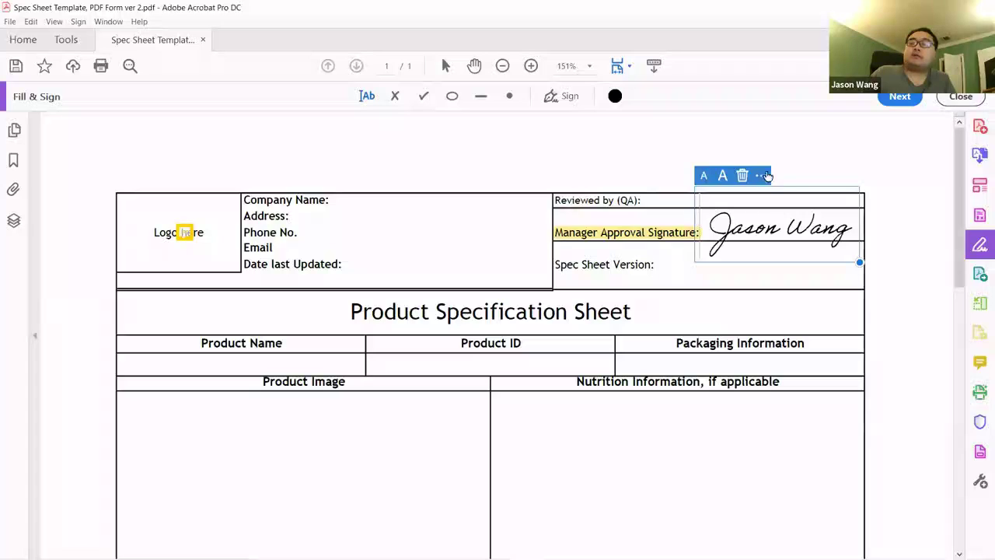
Examine the additional mark options for the placed signature and the saved signature and initials choices.
left_click(766, 176)
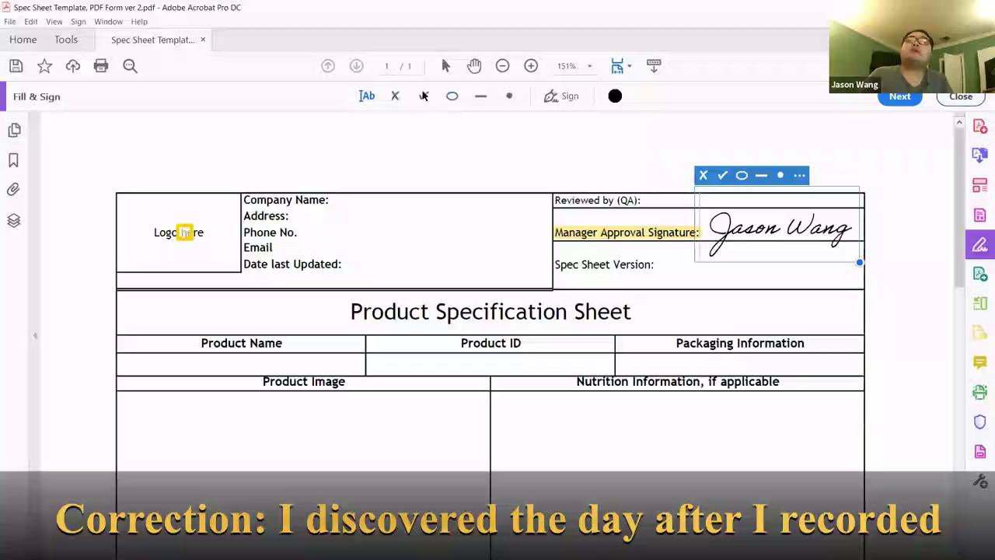
left_click(799, 176)
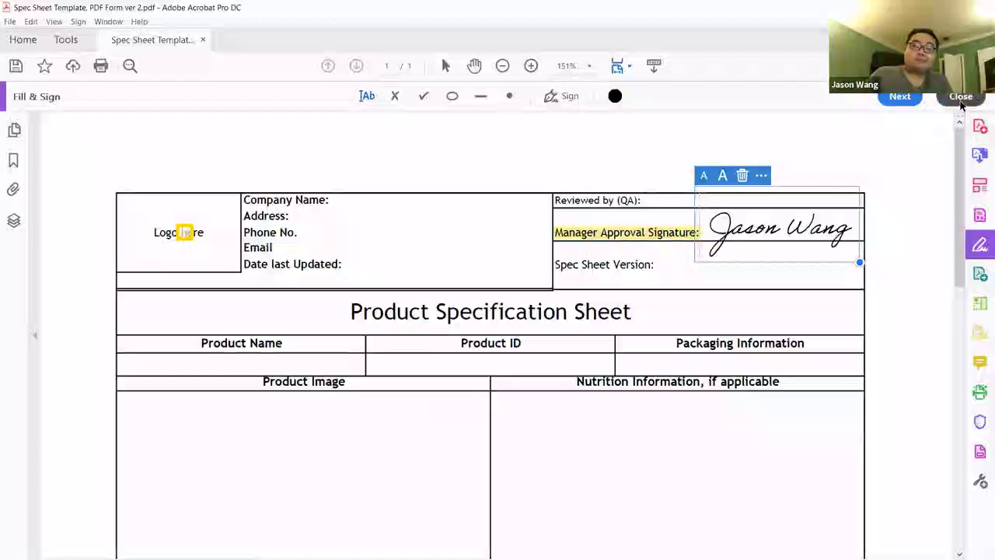
left_click(561, 96)
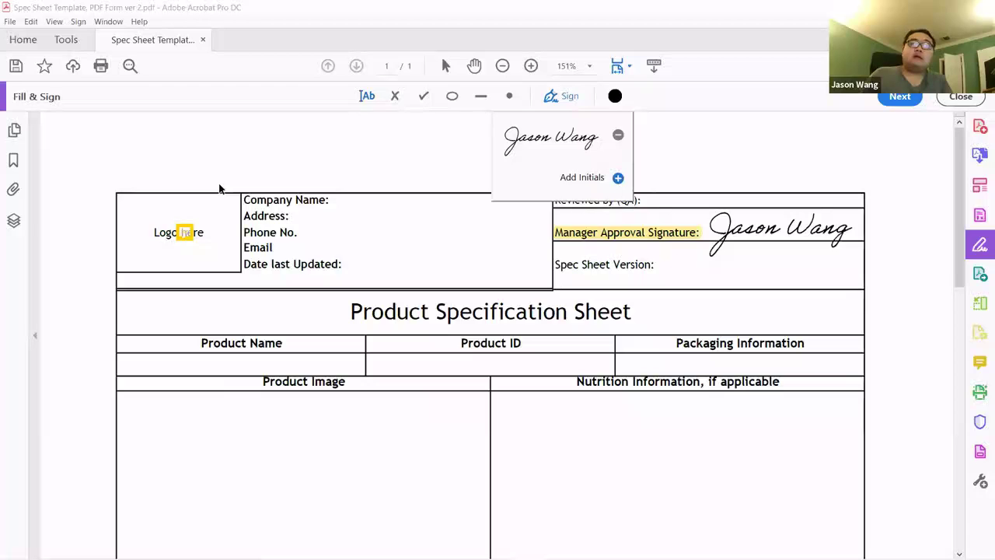
Add the text "Cheese" in the cell below Product Name and shift it slightly toward the cell's centre.
scroll(399, 280, "down", 3)
scroll(373, 241, "up", 3)
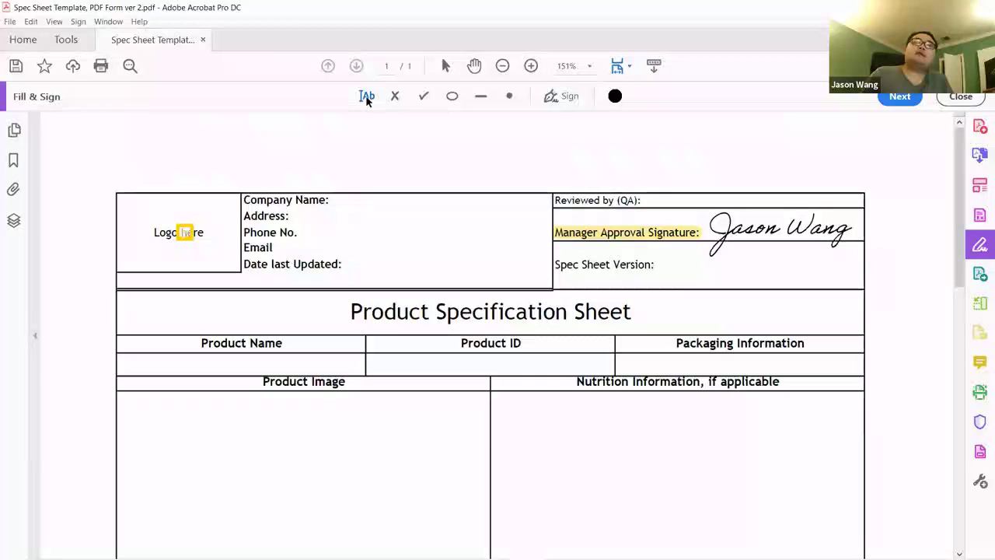
scroll(354, 343, "down", 10)
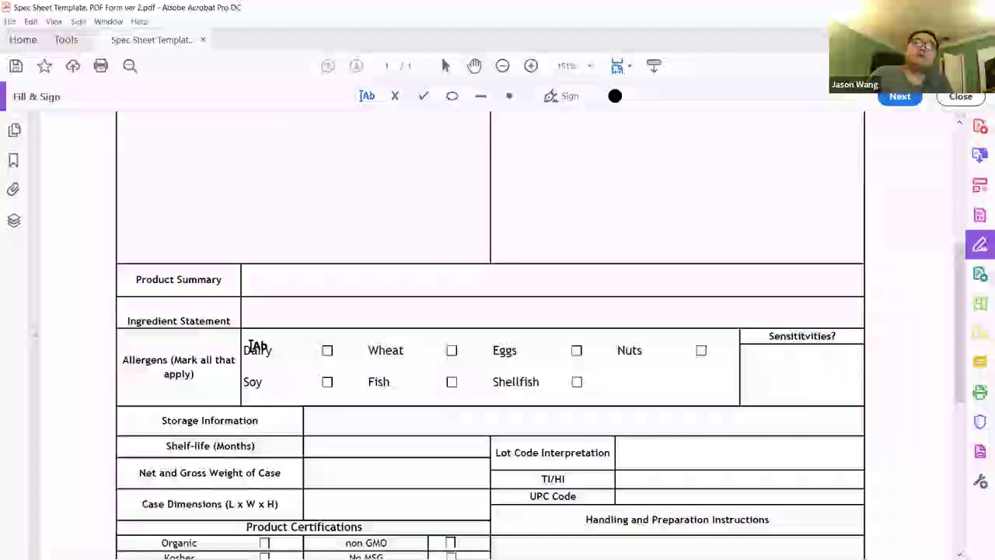
scroll(256, 345, "up", 6)
scroll(595, 317, "up", 3)
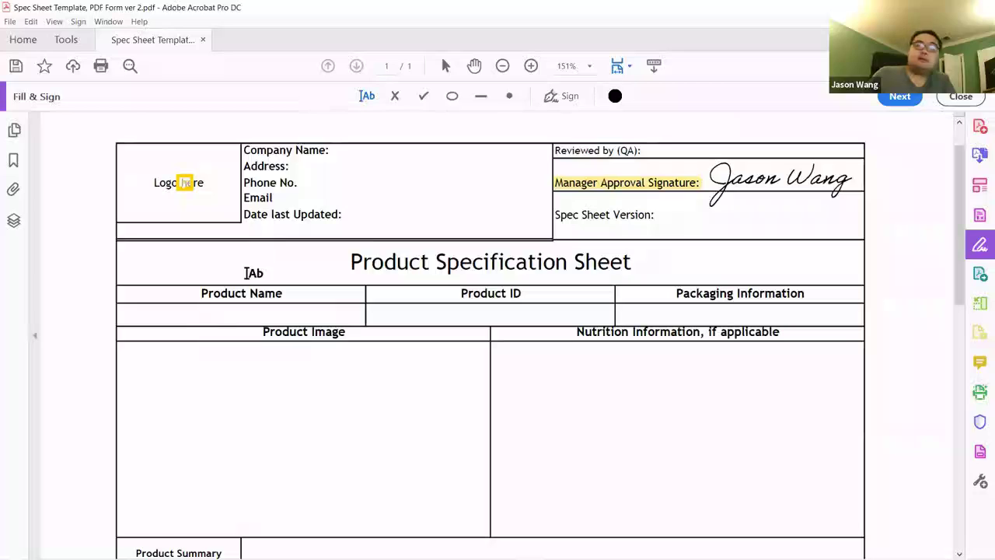
left_click(162, 312)
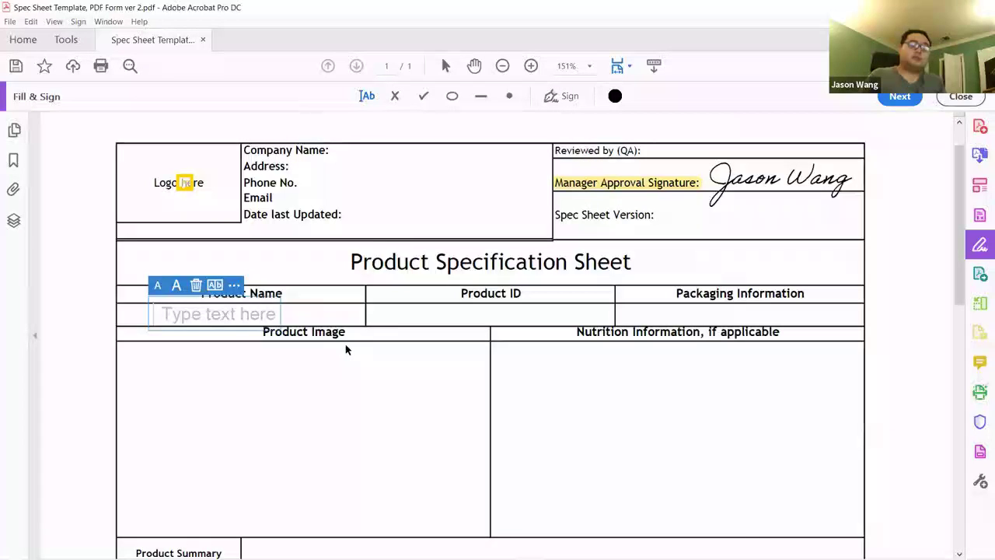
type("Cheese")
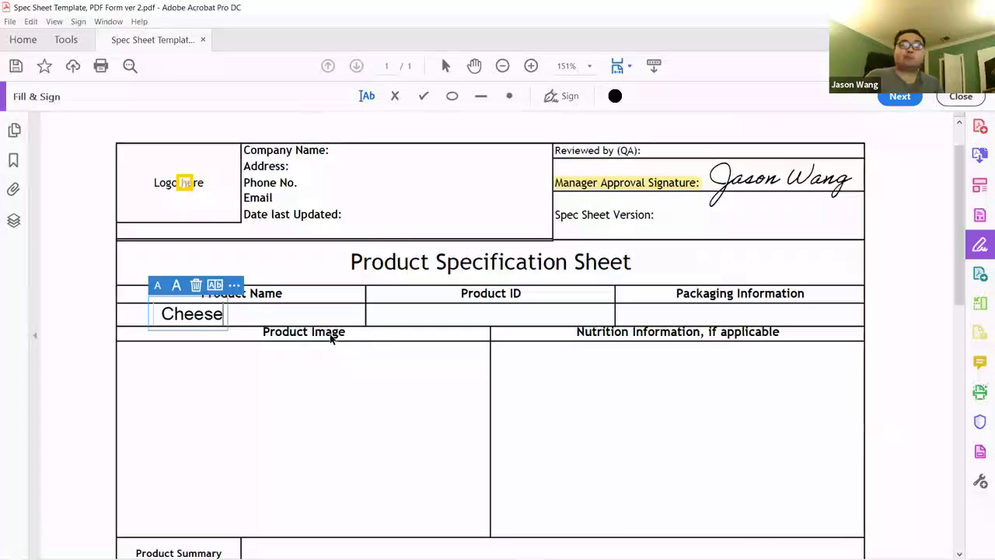
left_click_drag(152, 309, 177, 311)
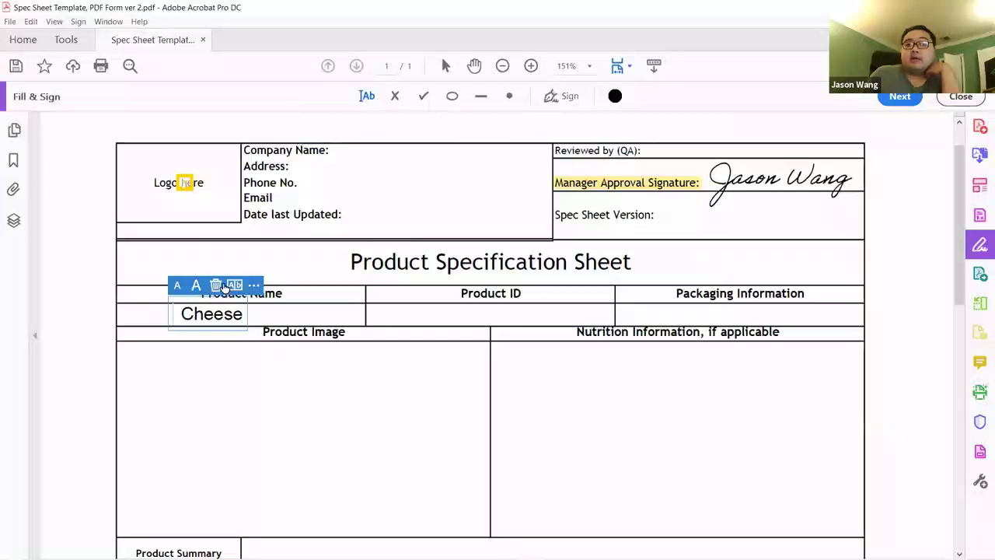
Switch the "Cheese" text to evenly spaced comb characters and back to regular text, and examine the additional mark options.
left_click(233, 286)
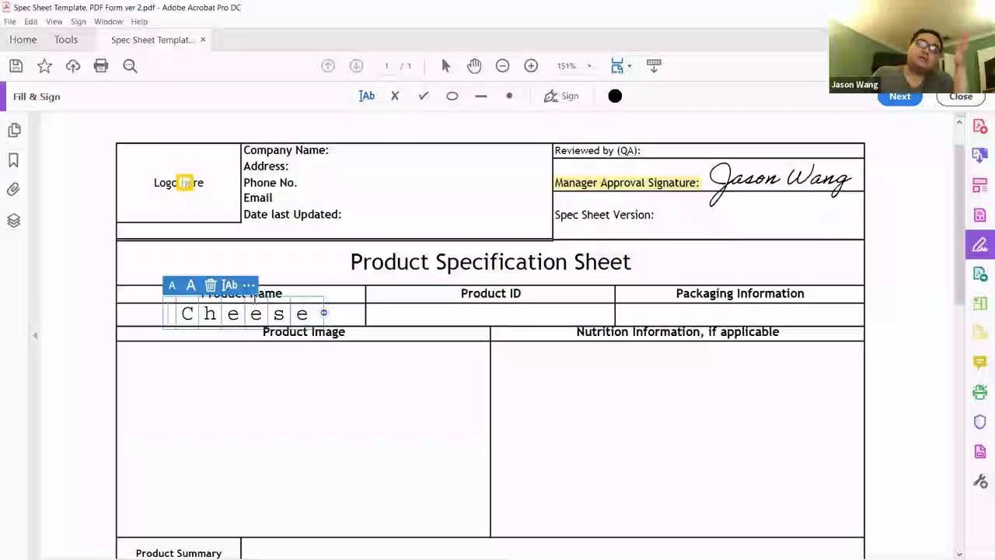
left_click(229, 284)
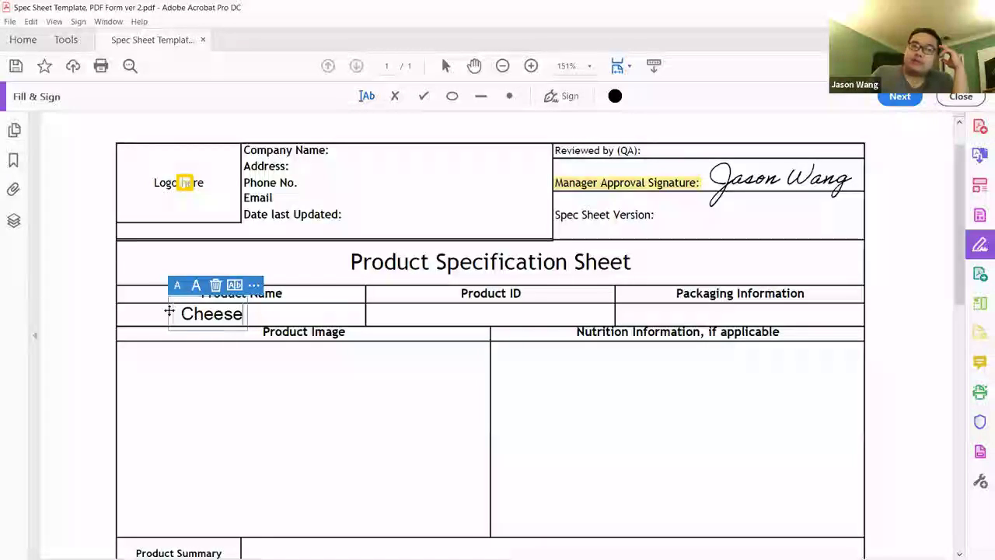
left_click(253, 286)
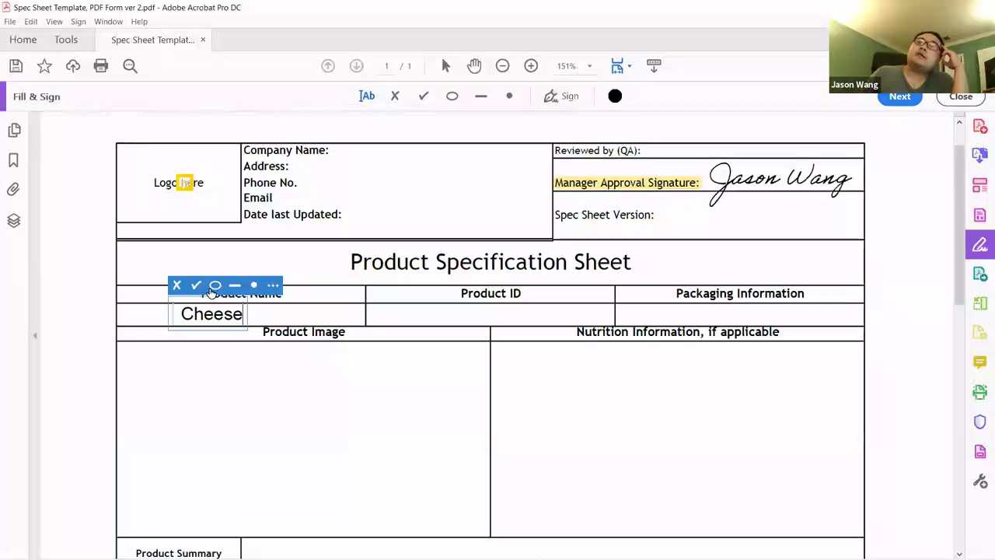
left_click(272, 285)
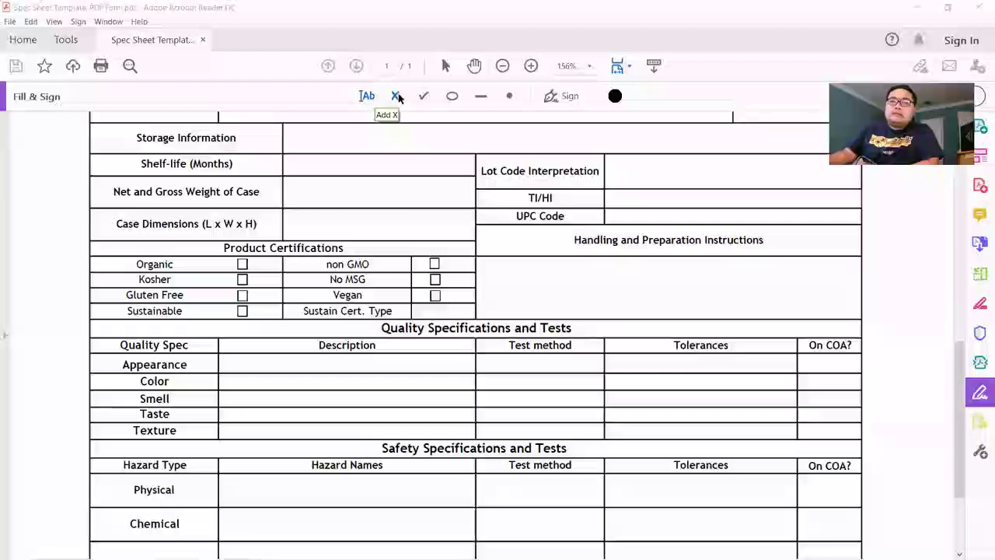
Place an X mark on the Fish checkbox in the Allergens section.
left_click(396, 96)
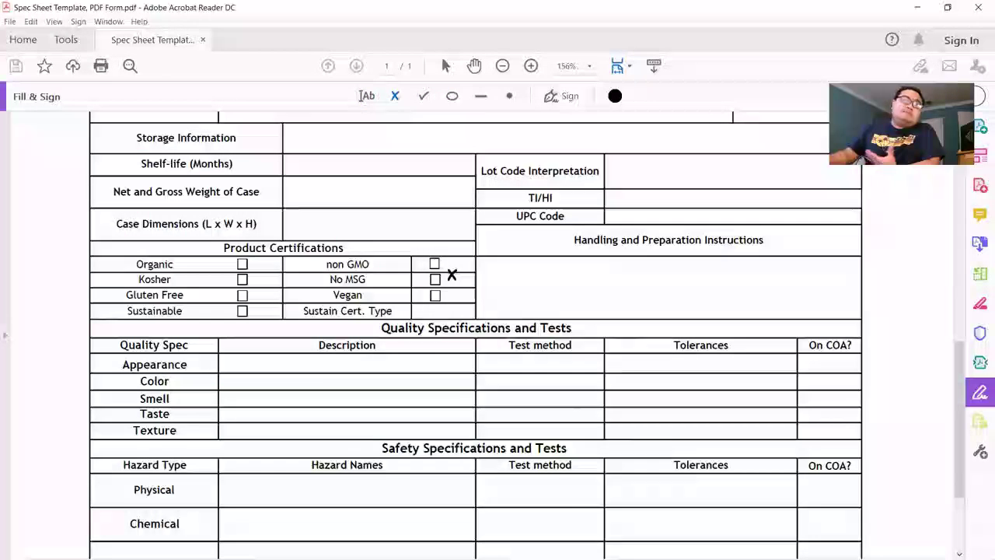
scroll(444, 277, "up", 1)
scroll(422, 303, "down", 1)
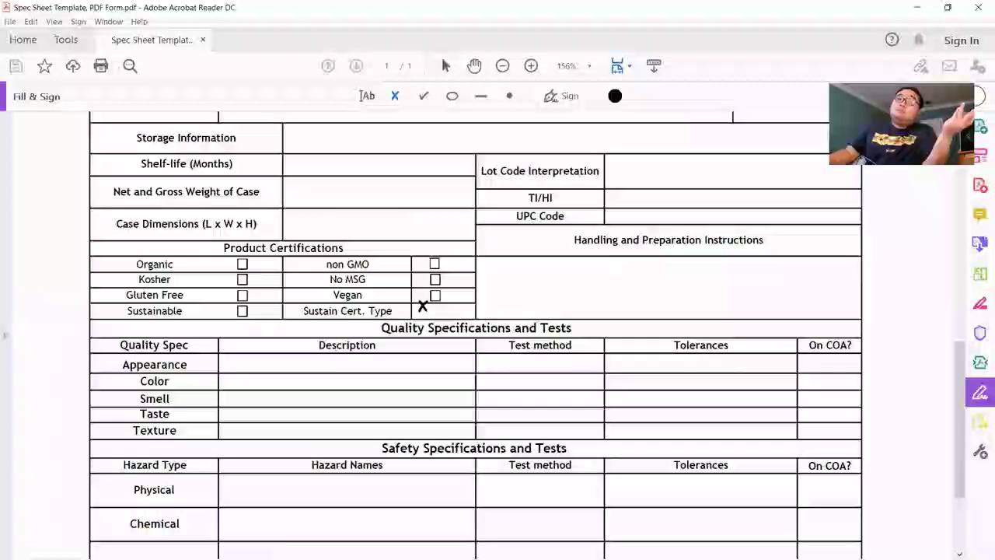
scroll(389, 304, "up", 1)
left_click(236, 289)
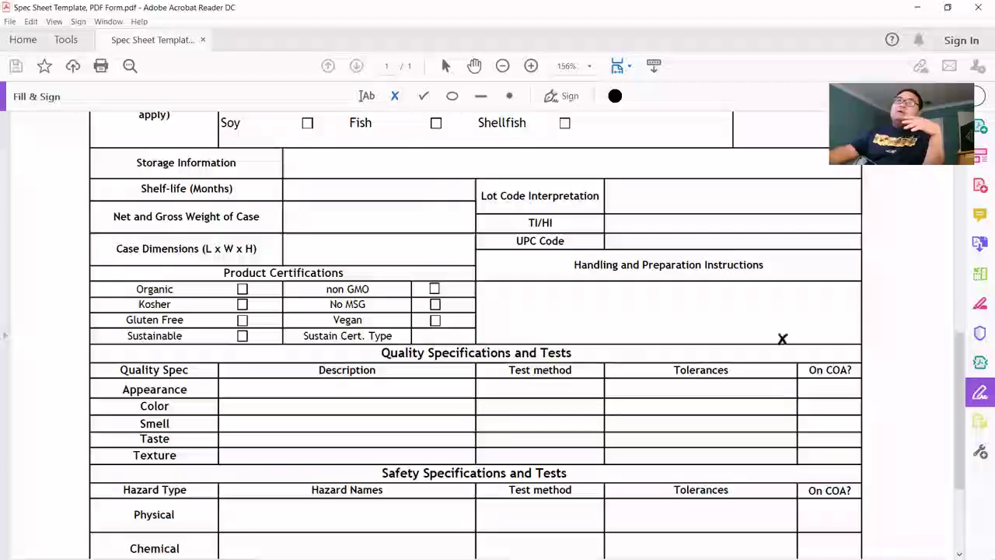
scroll(375, 156, "up", 2)
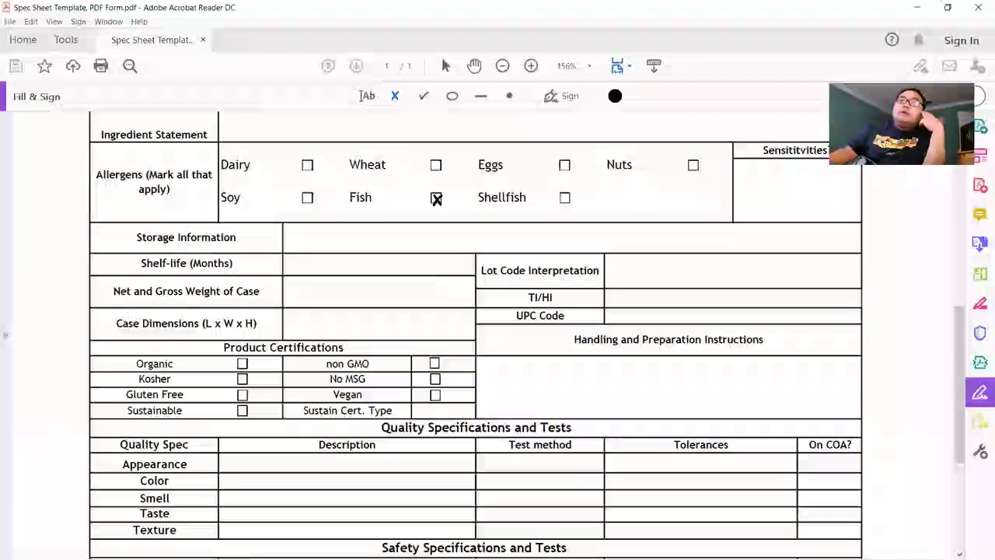
left_click(436, 199)
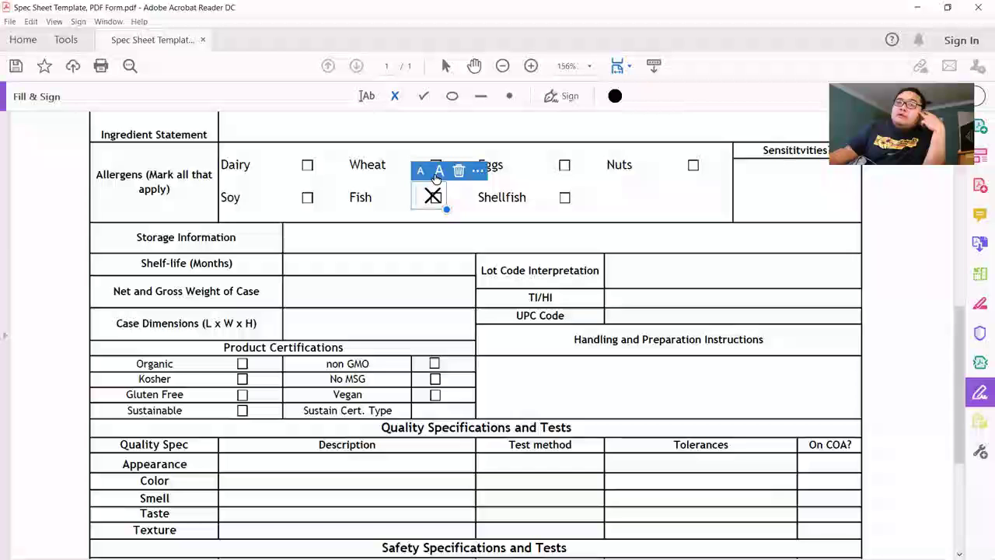
Enlarge the X mark on the Fish checkbox several sizes, then reduce it until it is only somewhat larger than the box.
left_click(438, 171)
left_click(437, 171)
left_click(436, 171)
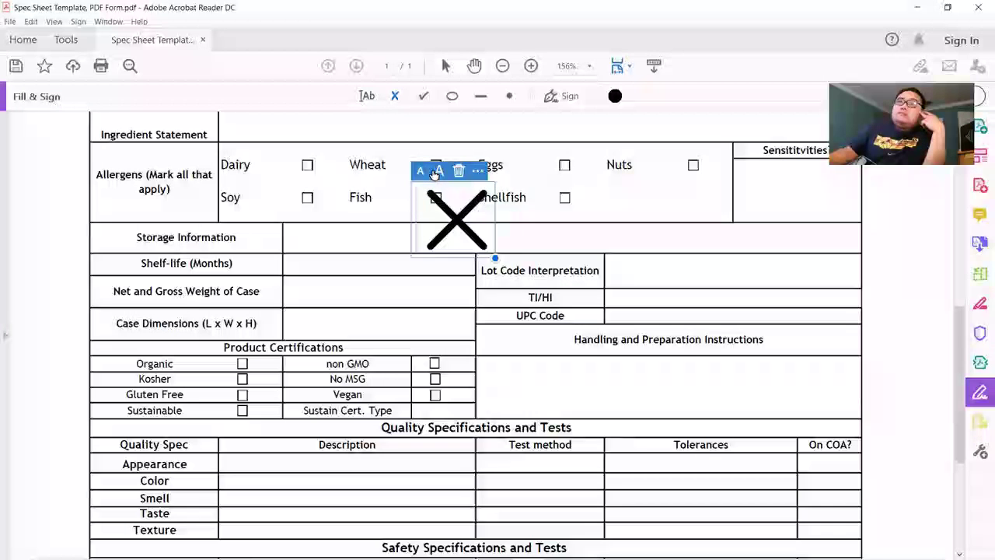
left_click(436, 171)
left_click(435, 171)
left_click(436, 171)
left_click(421, 171)
left_click(420, 171)
left_click(420, 171)
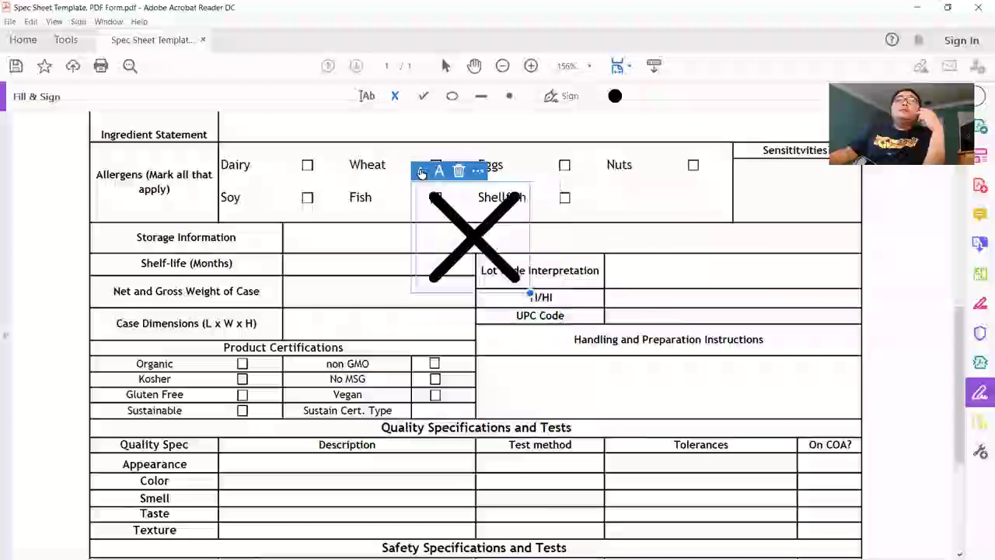
left_click(421, 171)
left_click(421, 171)
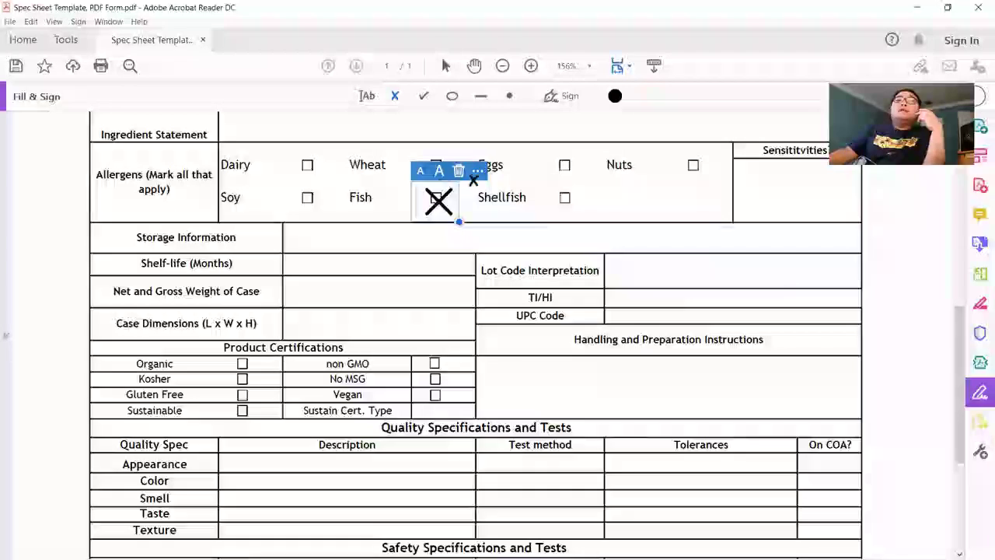
Add a checkmark over the Shellfish label and enlarge it slightly.
left_click(423, 96)
left_click(499, 204)
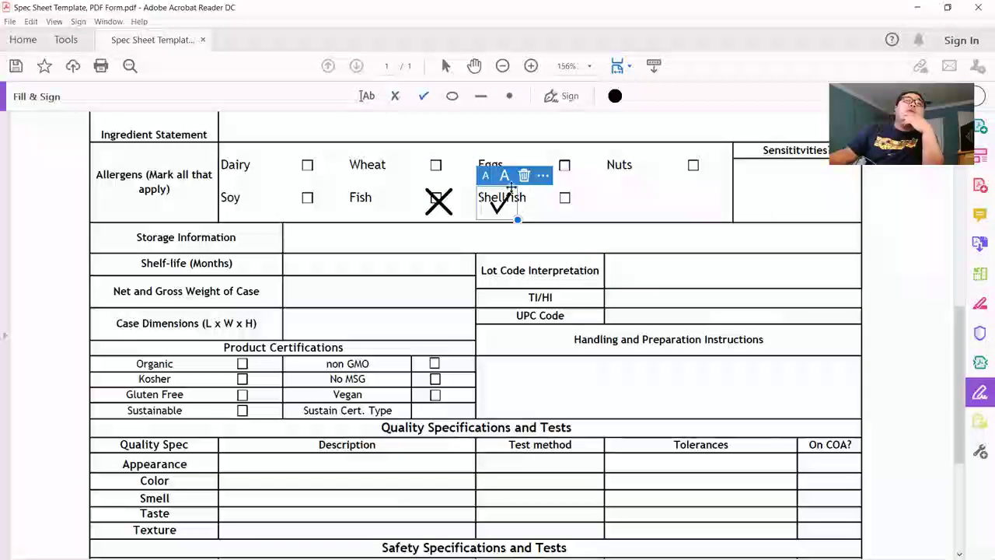
mouse_move(526, 228)
left_mouse_down()
mouse_move(642, 339)
mouse_move(529, 232)
left_mouse_up()
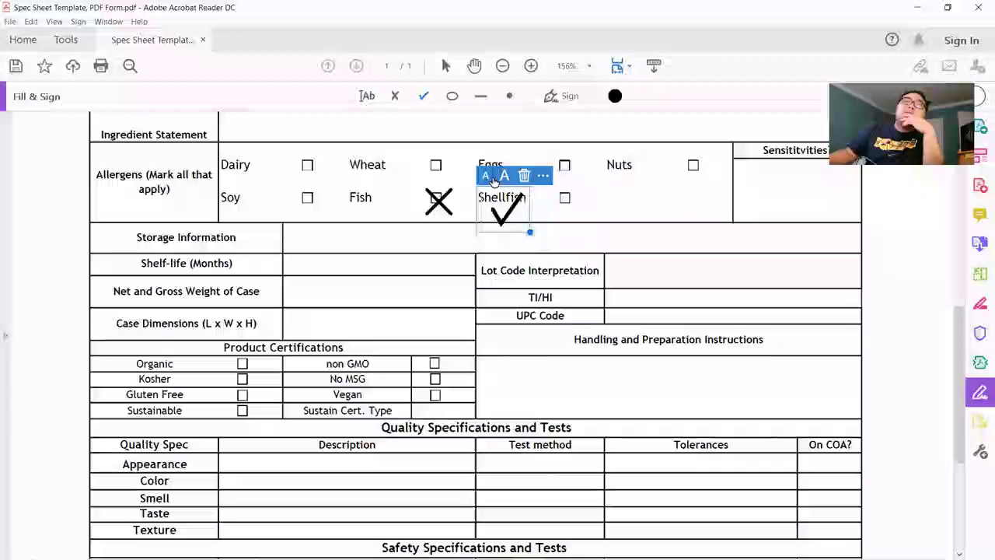
Add a circle mark around the Shellfish checkbox and resize it to enclose both the Eggs and Shellfish checkboxes.
left_click(452, 96)
left_click(581, 199)
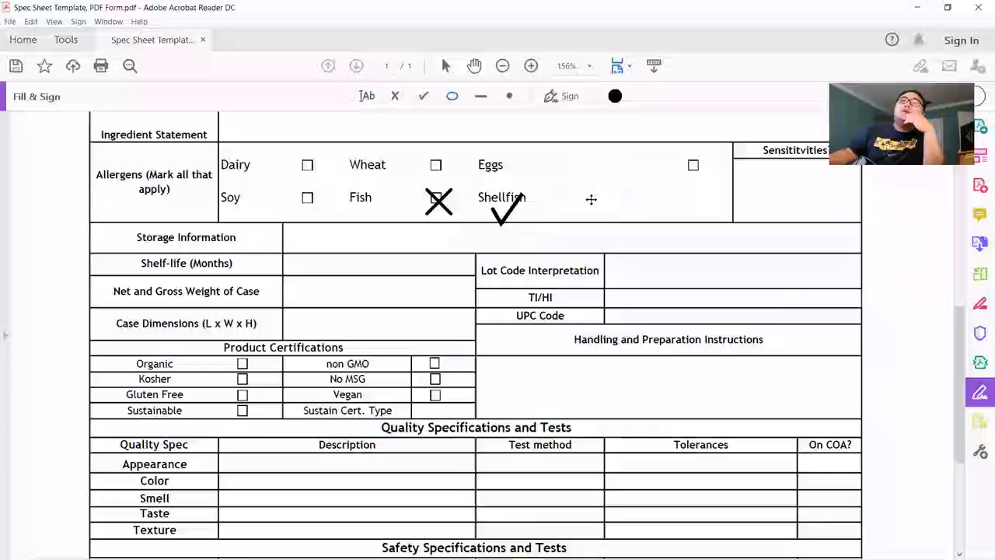
left_click_drag(596, 213, 673, 255)
left_click_drag(750, 302, 644, 238)
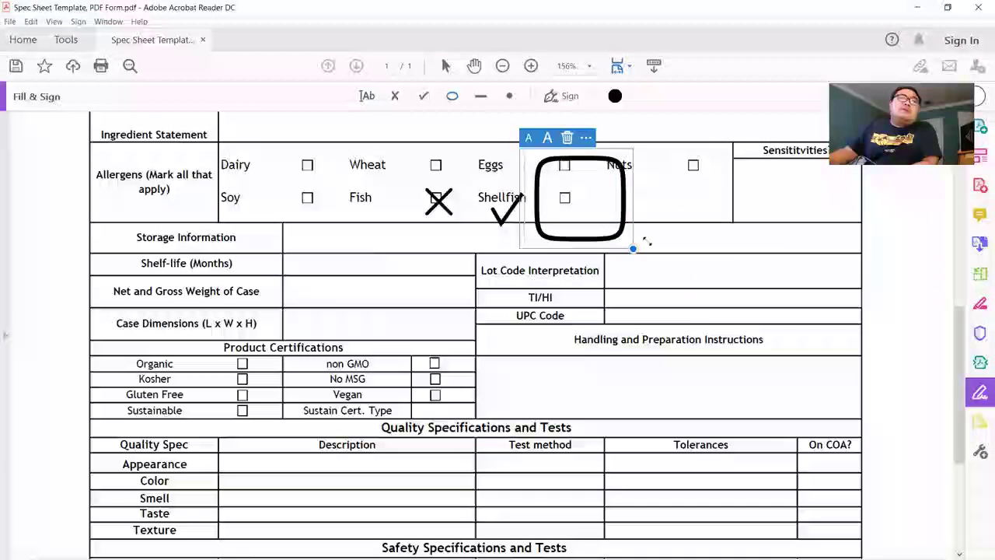
Delete the circle, checkmark and X marks from the Allergens section.
left_click(576, 143)
left_click(505, 206)
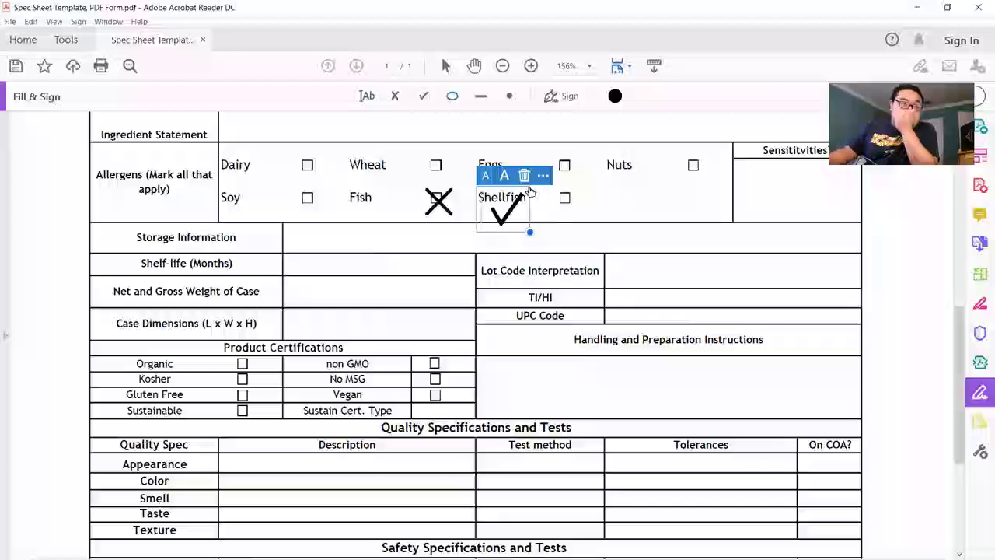
left_click(524, 174)
left_click(442, 198)
left_click(459, 170)
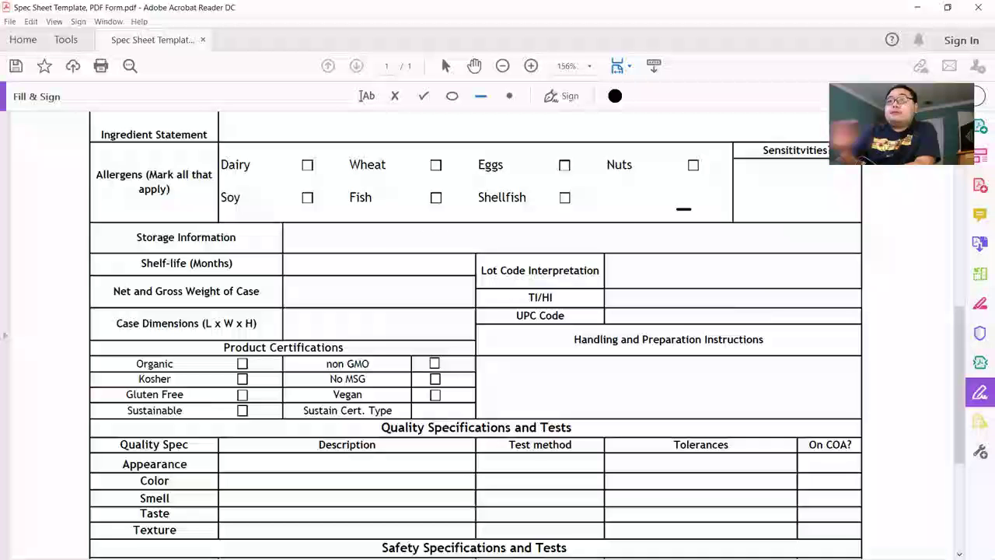
Add a line mark striking through the word Interpretation in the Lot Code label and color it red.
left_click(611, 194)
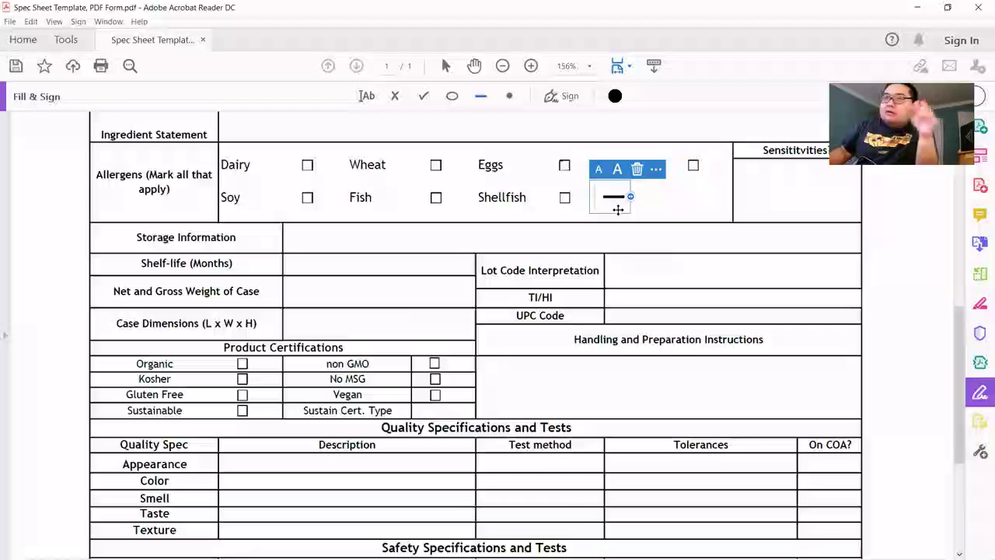
mouse_move(618, 210)
left_mouse_down()
mouse_move(541, 284)
mouse_move(607, 271)
left_mouse_up()
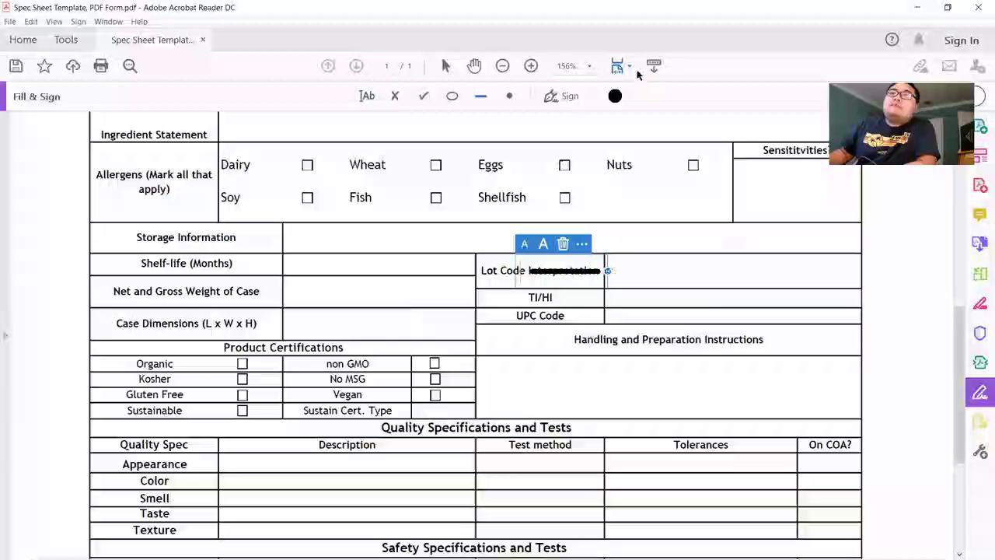
left_click(616, 97)
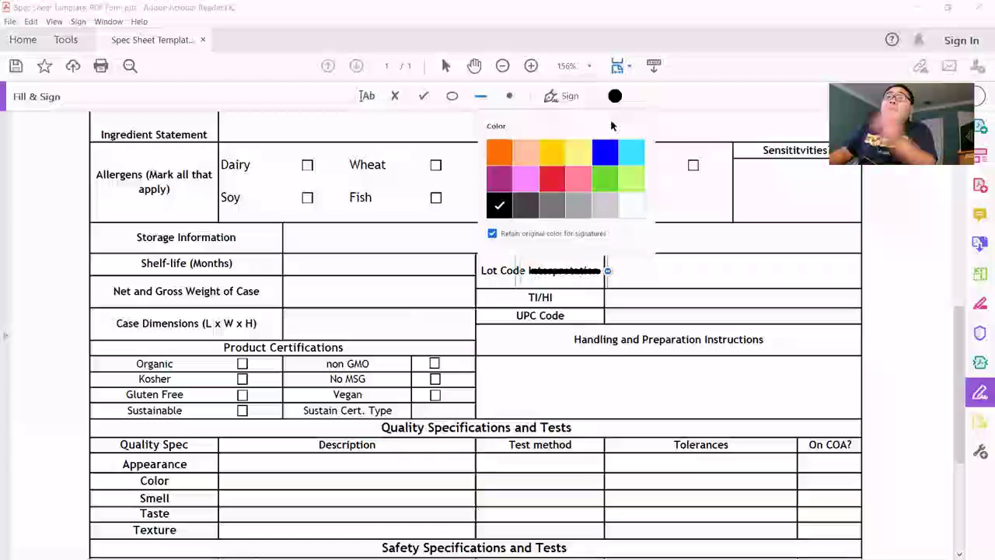
left_click(551, 174)
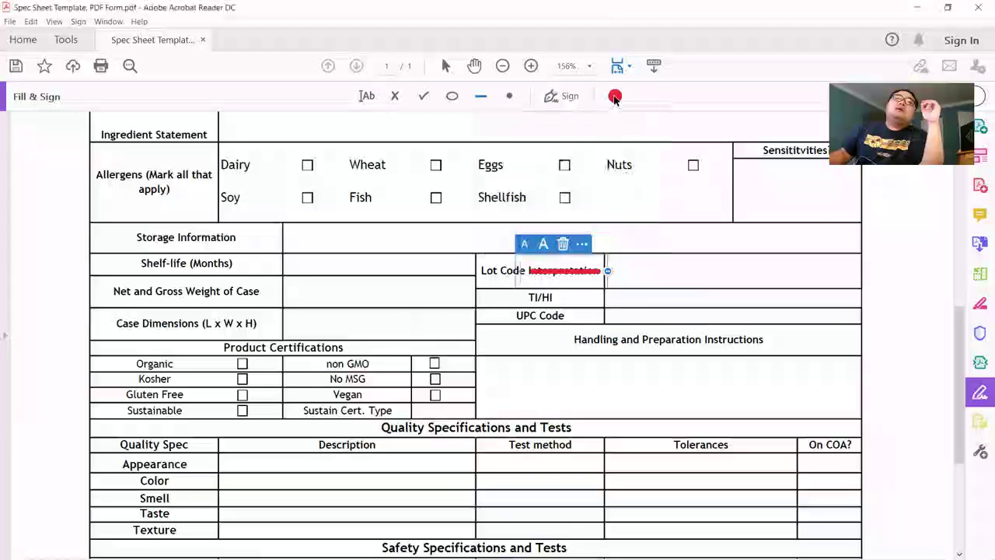
Add the text "Meaning" just above the struck-through word in the Lot Code label.
left_click(368, 95)
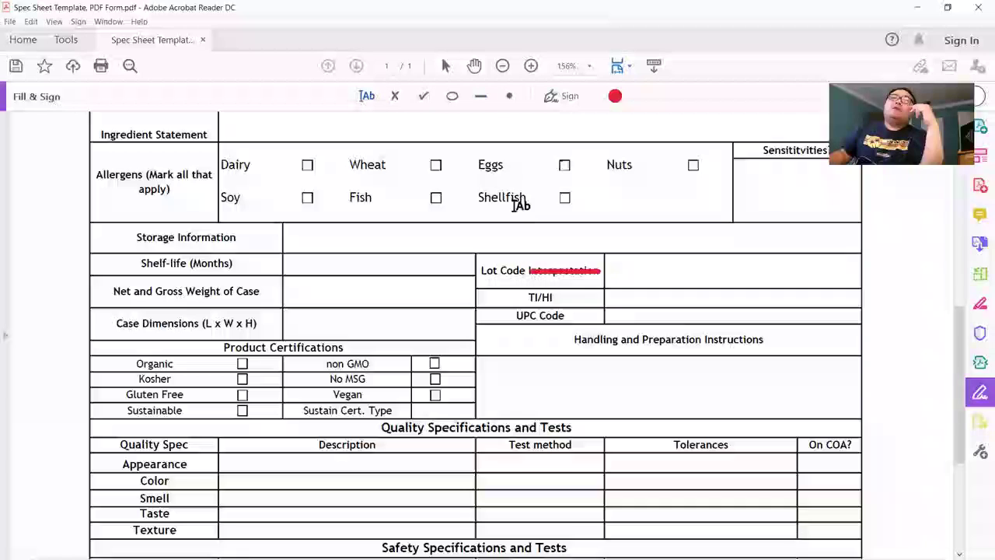
left_click(538, 245)
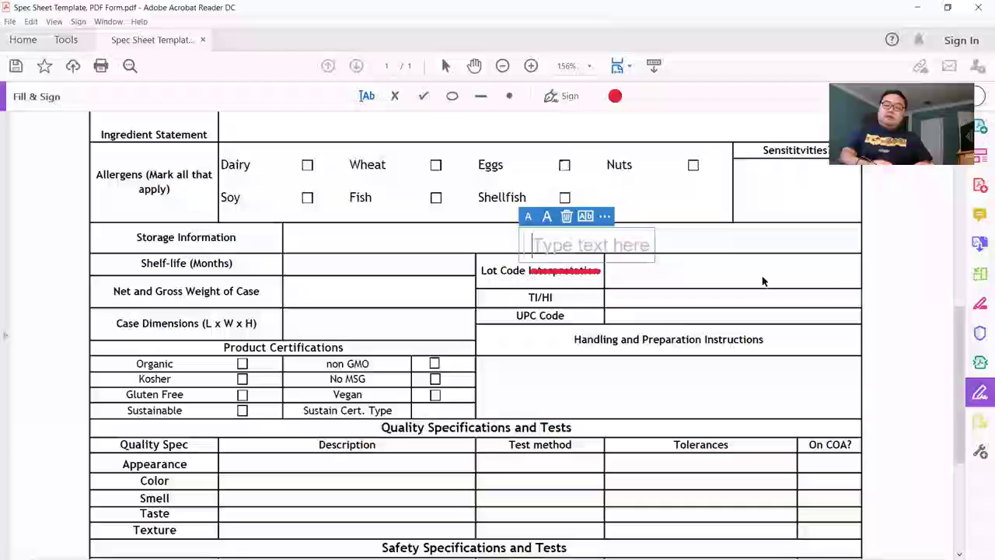
type("Meam")
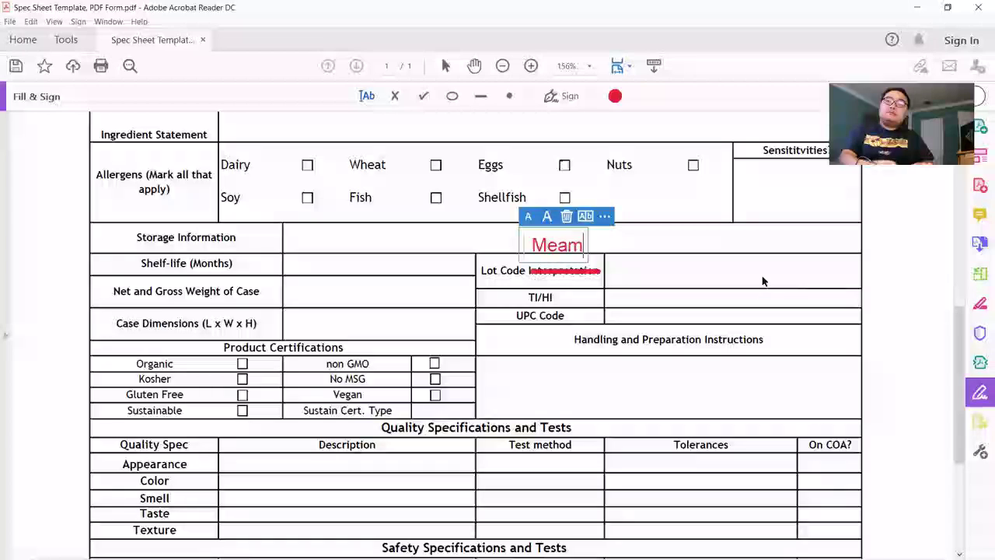
key("BackSpace")
type("ning")
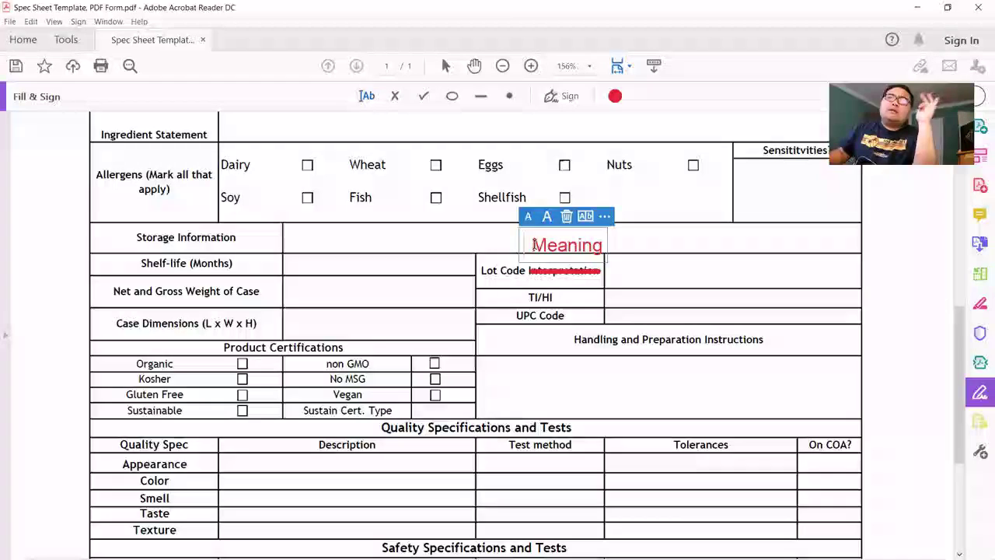
Change the color of the added "Meaning" text to blue.
left_click_drag(534, 245, 614, 261)
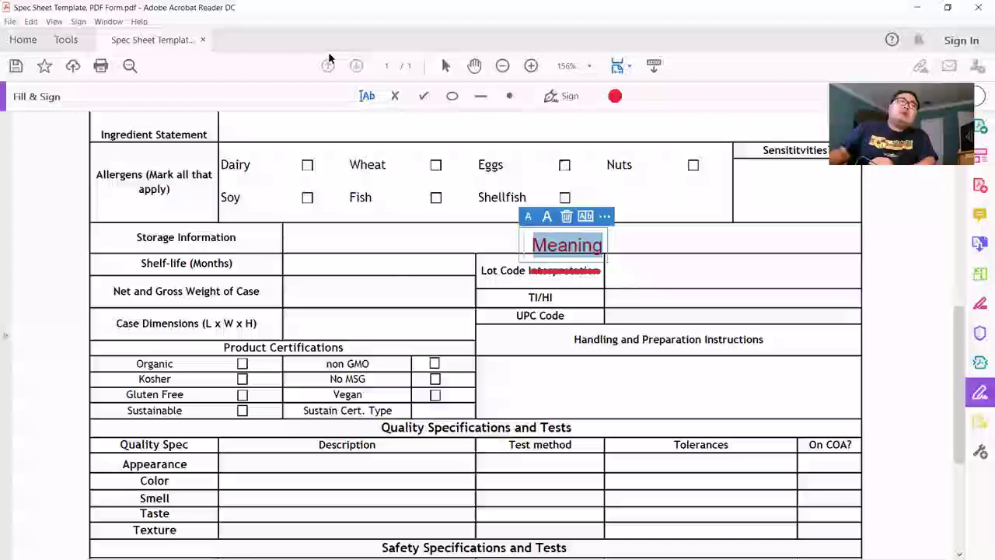
left_click(615, 96)
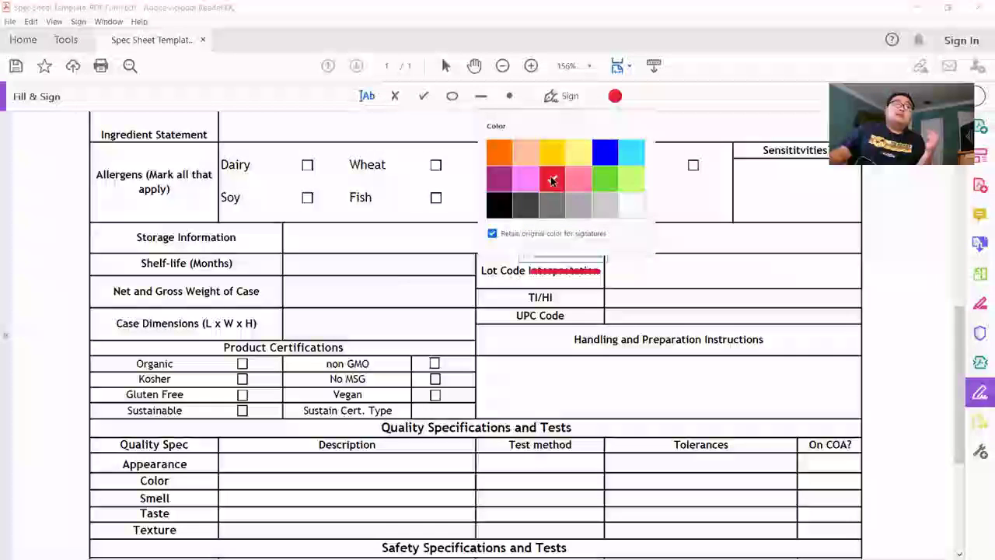
left_click(499, 179)
left_click(604, 152)
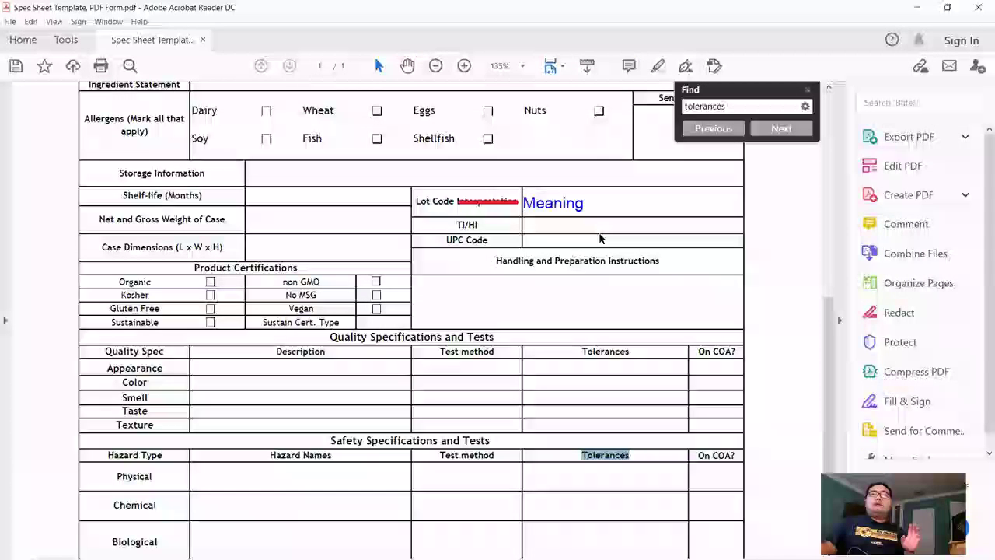
Switch to the web browser and search Google for cheese in a new tab.
scroll(615, 265, "up", 10)
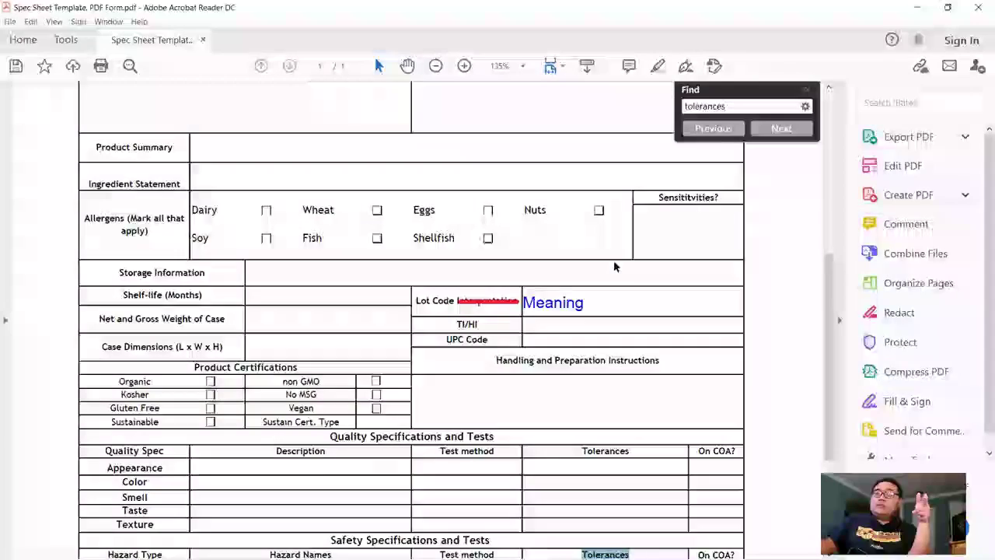
scroll(547, 306, "down", 2)
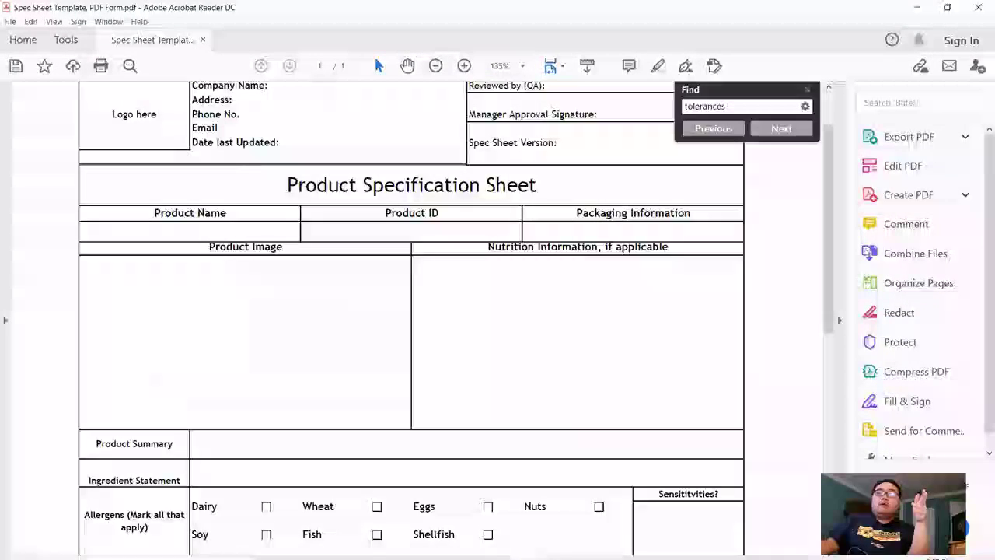
left_click(462, 546)
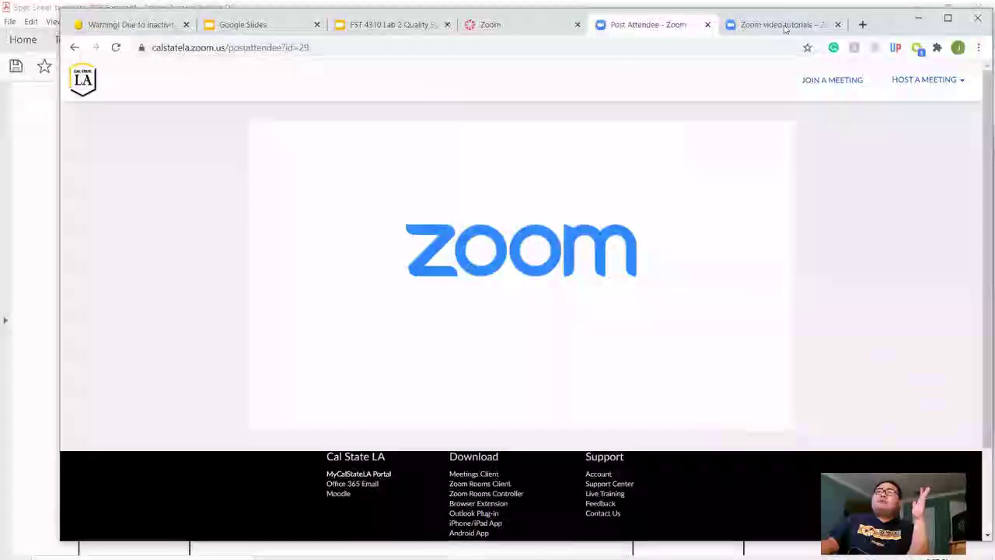
left_click(863, 25)
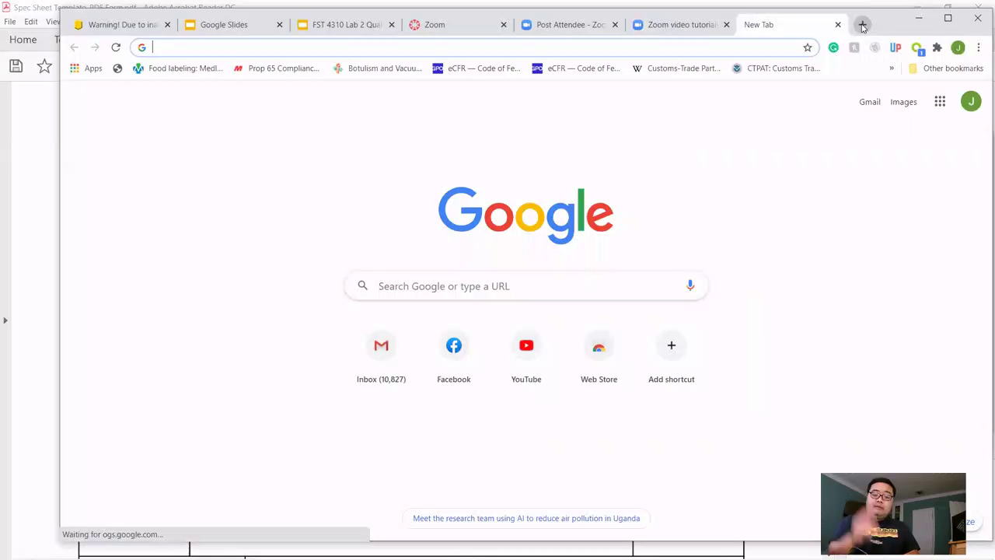
type("cheese")
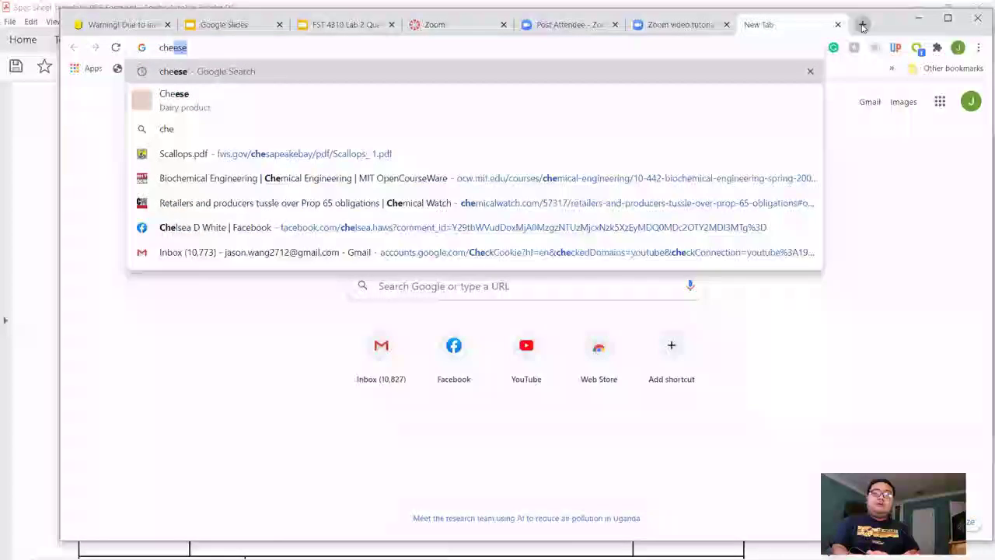
key("Return")
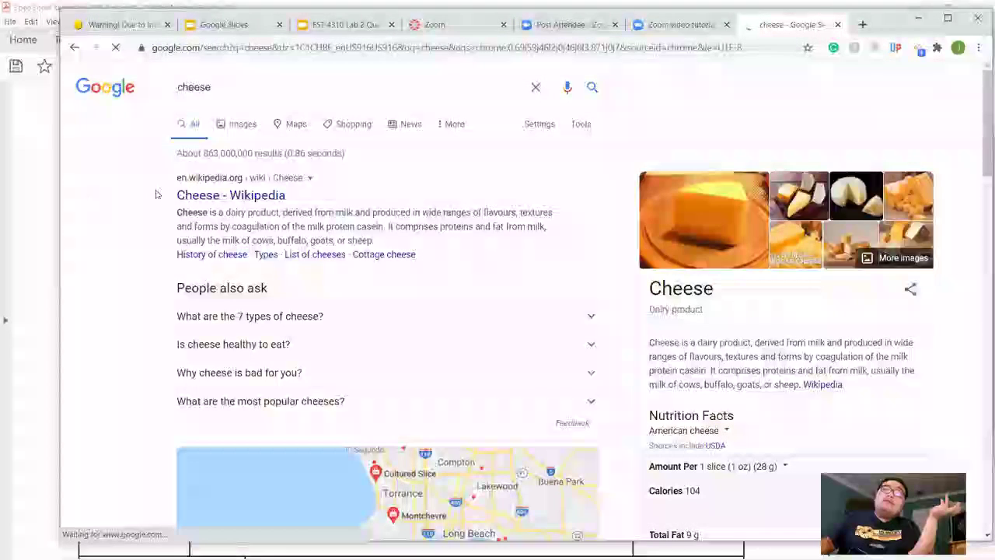
Show the image results for cheese and copy the Trappista cheese picture from Wikipedia.
left_click(246, 133)
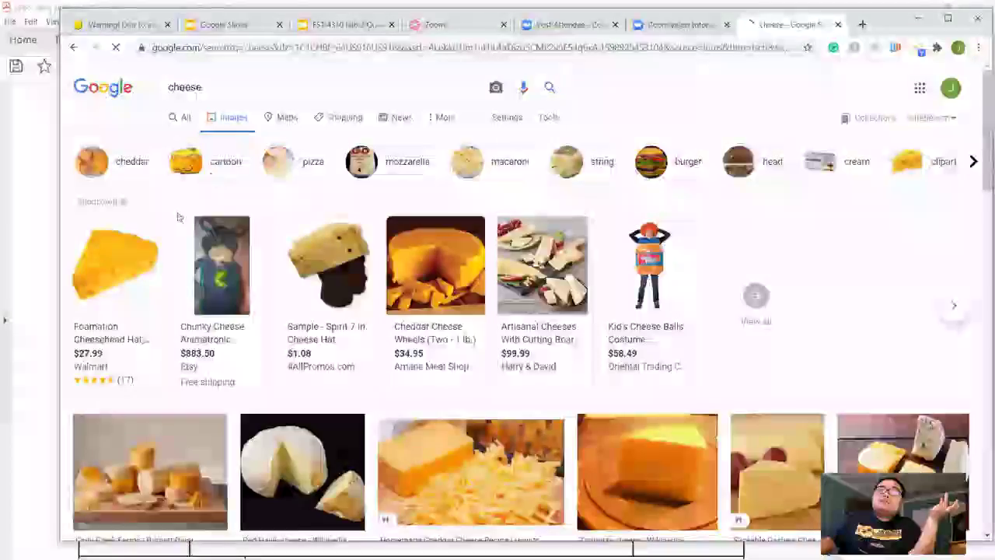
scroll(665, 259, "down", 3)
left_click(666, 258)
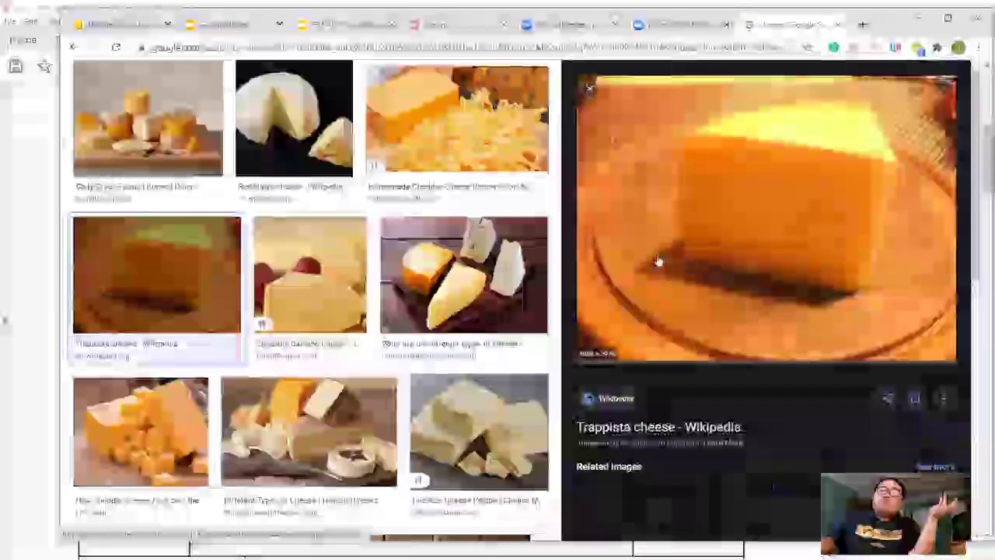
right_click(748, 194)
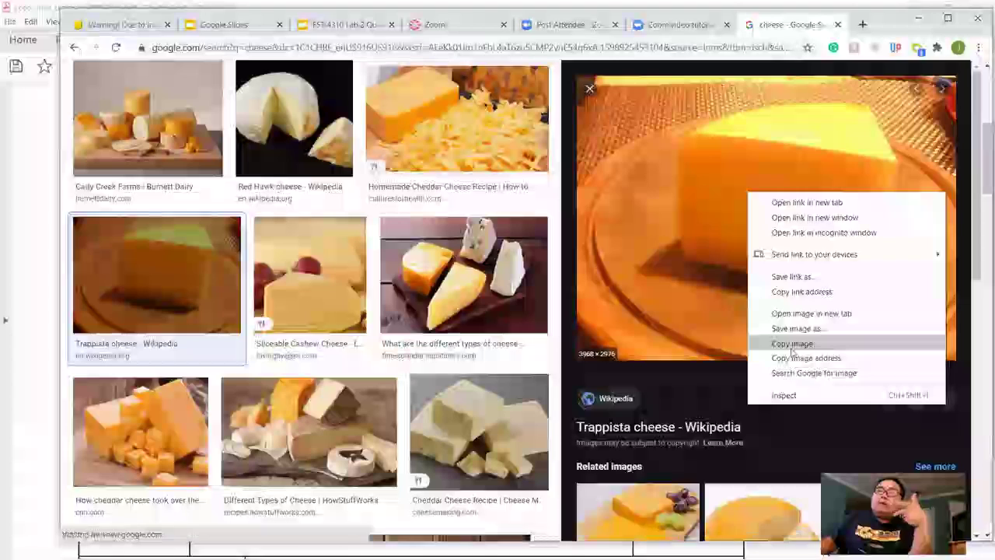
left_click(791, 343)
Return to the spec sheet in Adobe Acrobat Reader and paste the copied cheese image onto the page.
key("alt+Tab")
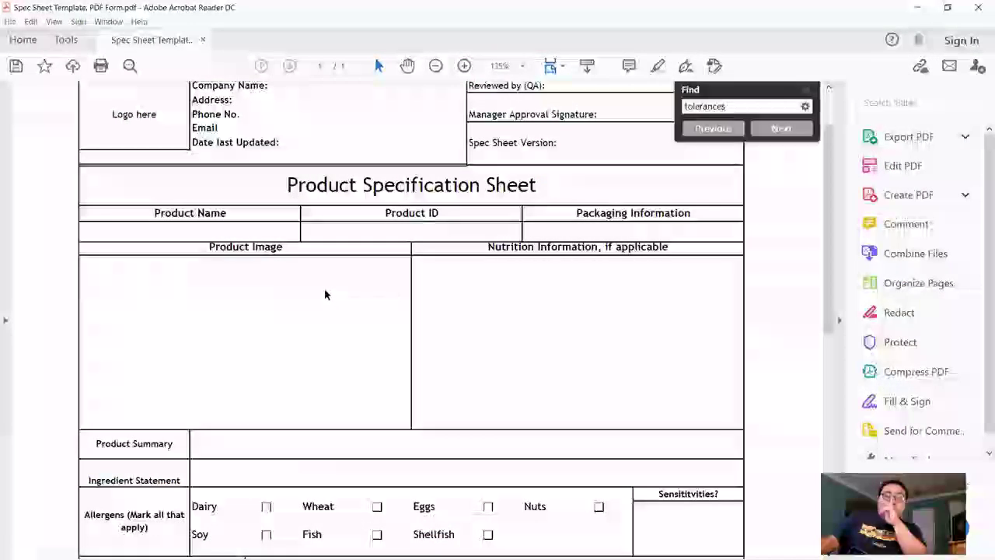
scroll(342, 276, "up", 1)
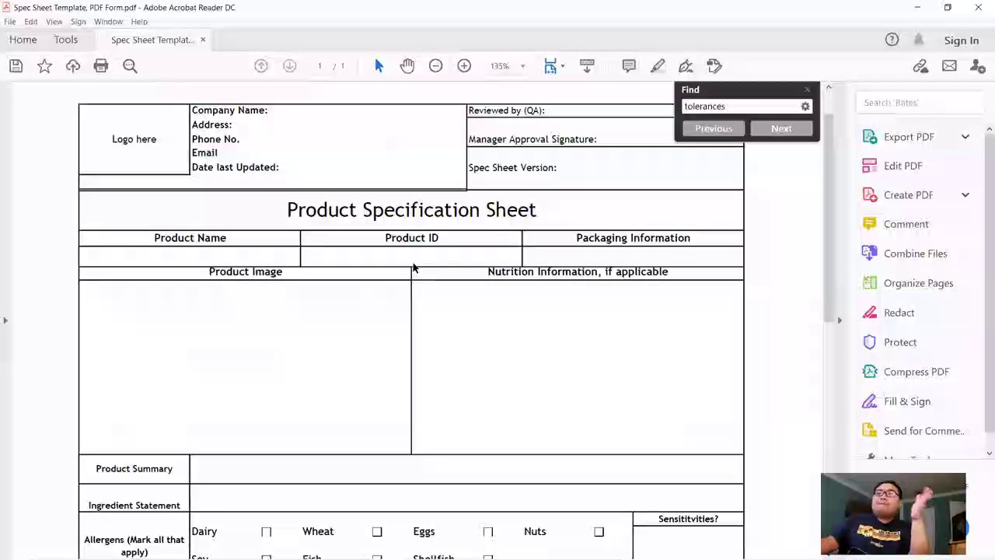
right_click(381, 287)
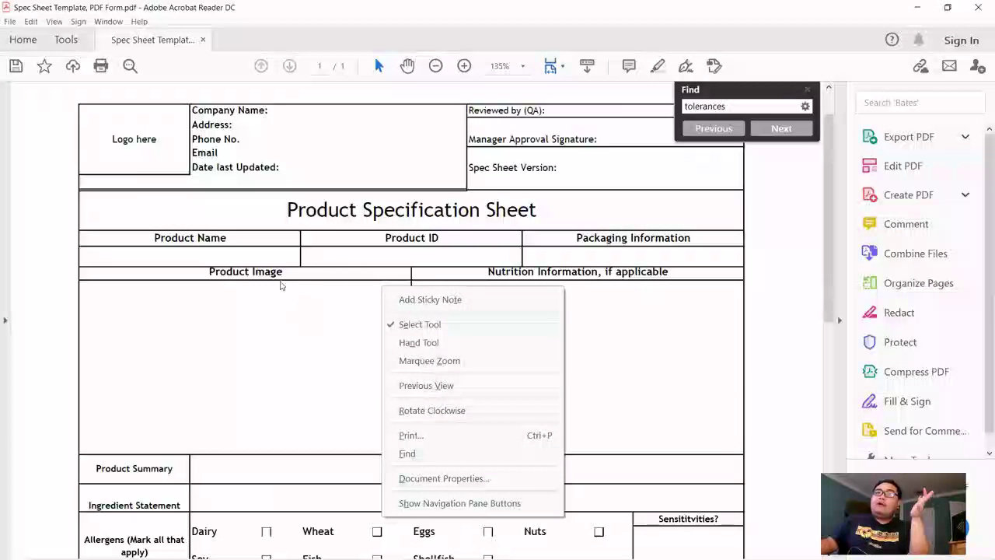
left_click(272, 315)
left_click(31, 21)
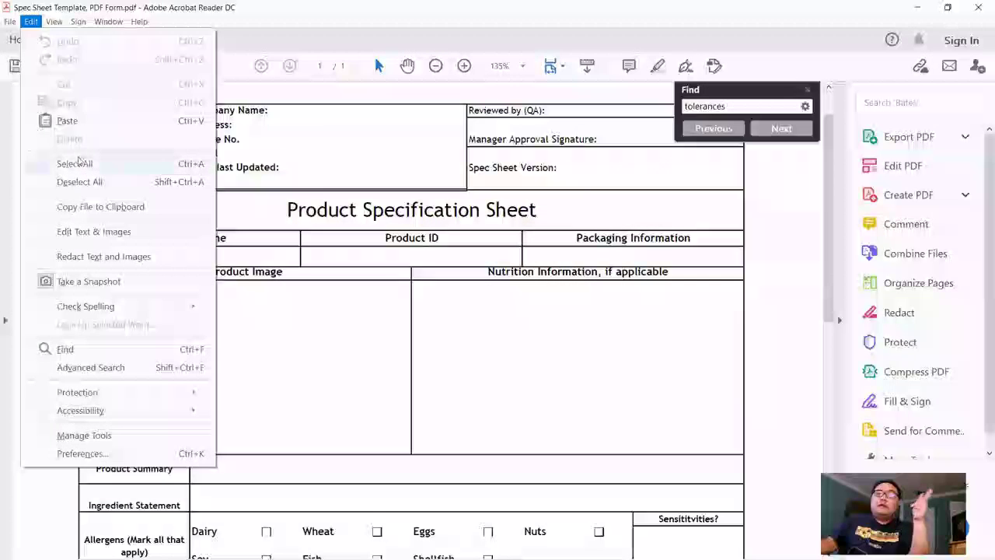
left_click(500, 201)
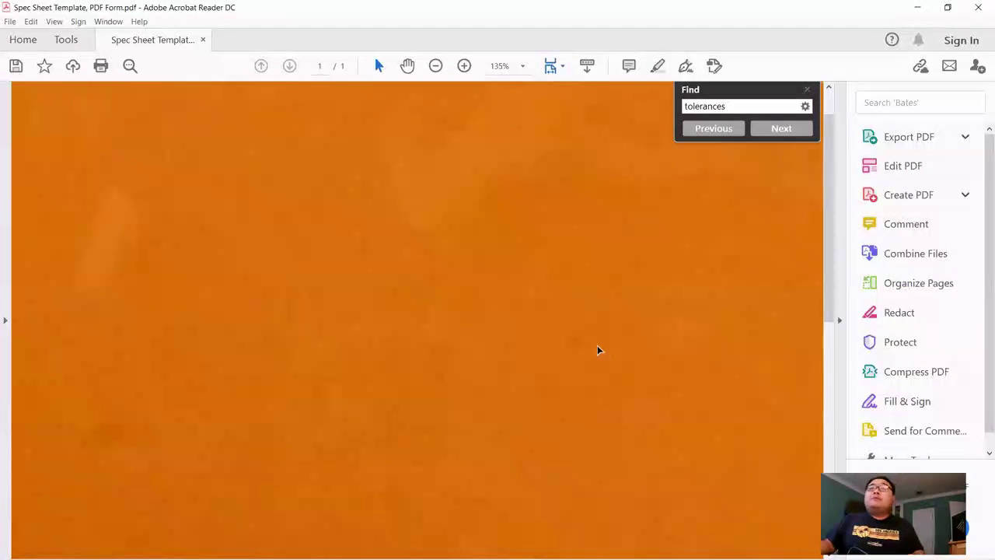
Shrink the pasted cheese image proportionally to about a third of the page width.
scroll(471, 245, "down", 3)
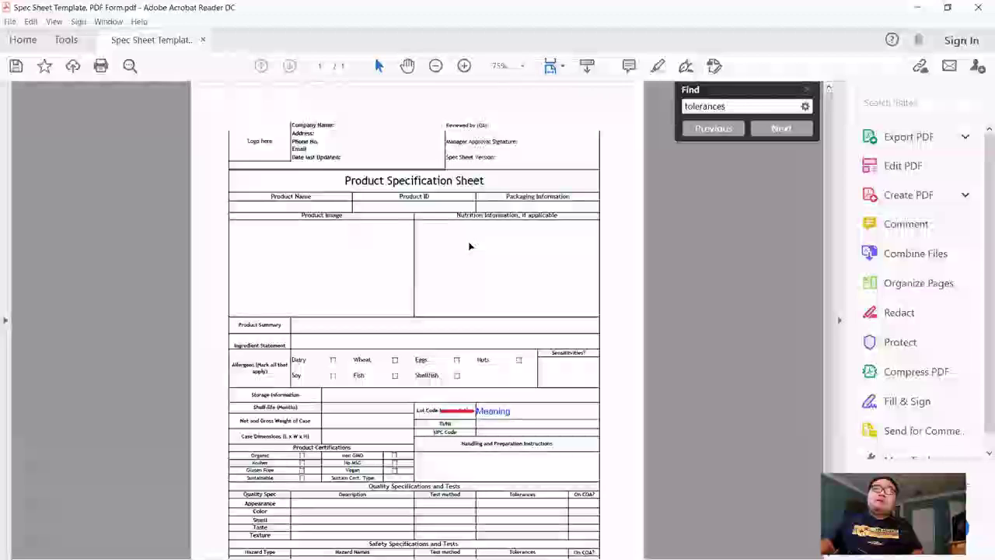
scroll(493, 256, "down", 2)
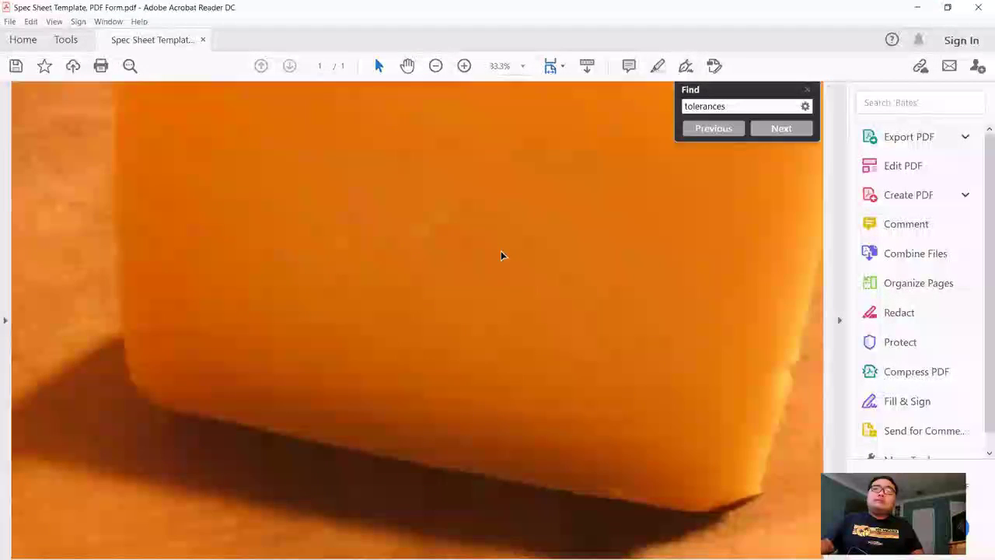
left_click(441, 268)
scroll(431, 262, "down", 2)
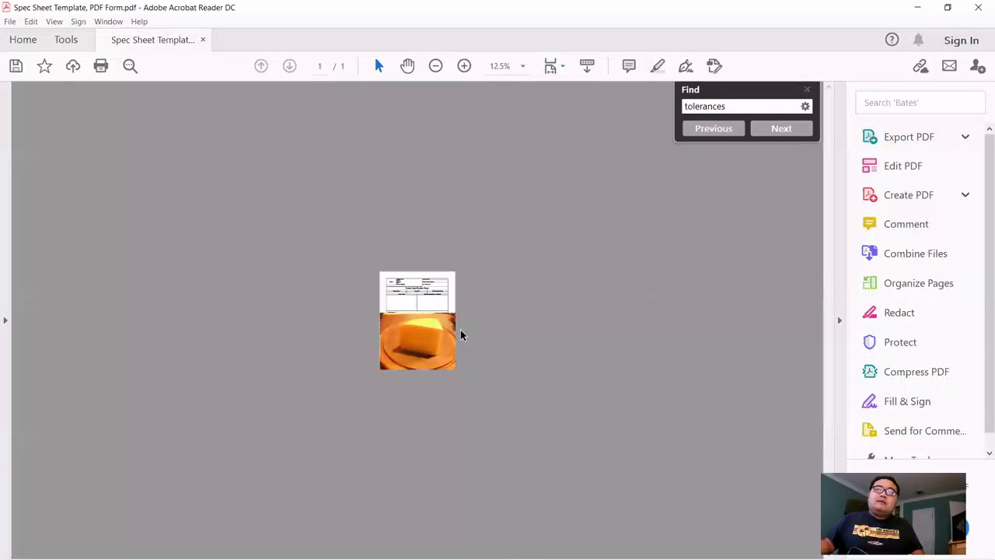
scroll(460, 333, "up", 2)
scroll(460, 334, "up", 1)
left_click(540, 304)
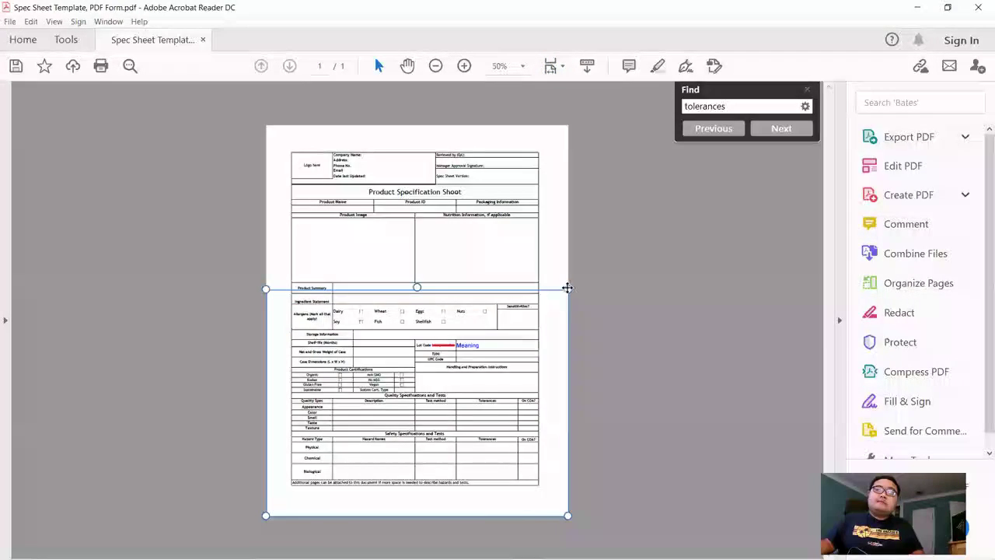
left_click_drag(568, 289, 361, 443)
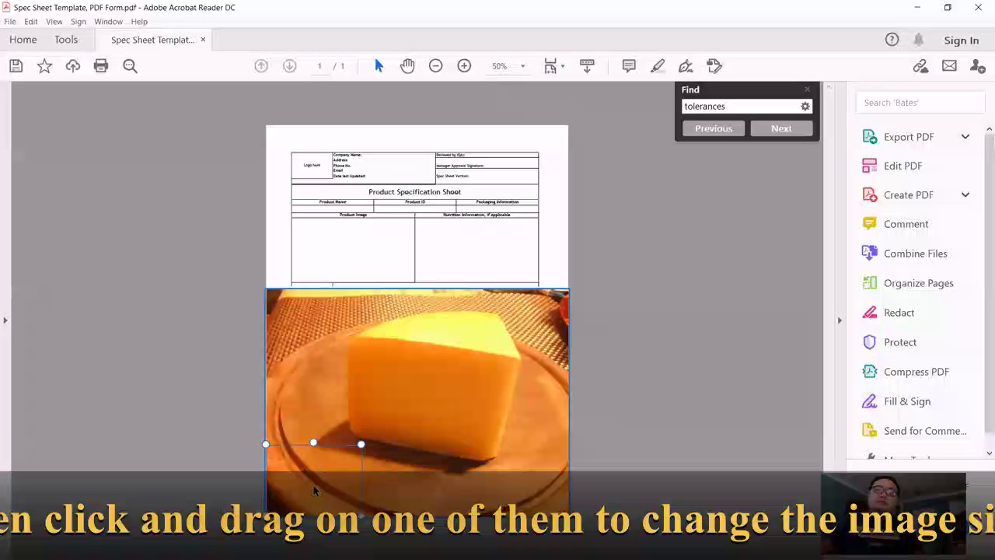
Move the cheese image into the Product Image box and fine-tune its position there.
left_click_drag(315, 490, 358, 261)
scroll(401, 278, "up", 1)
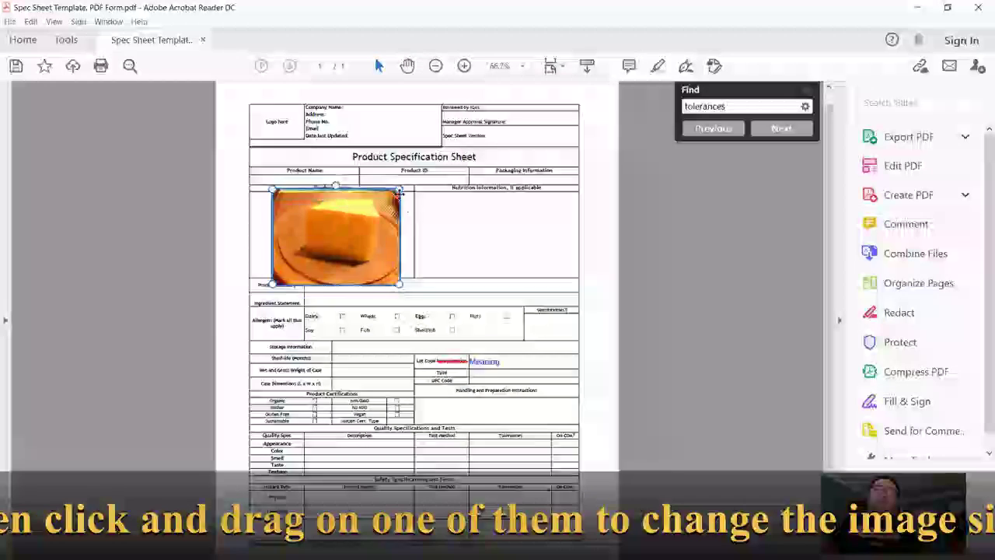
scroll(396, 195, "up", 1)
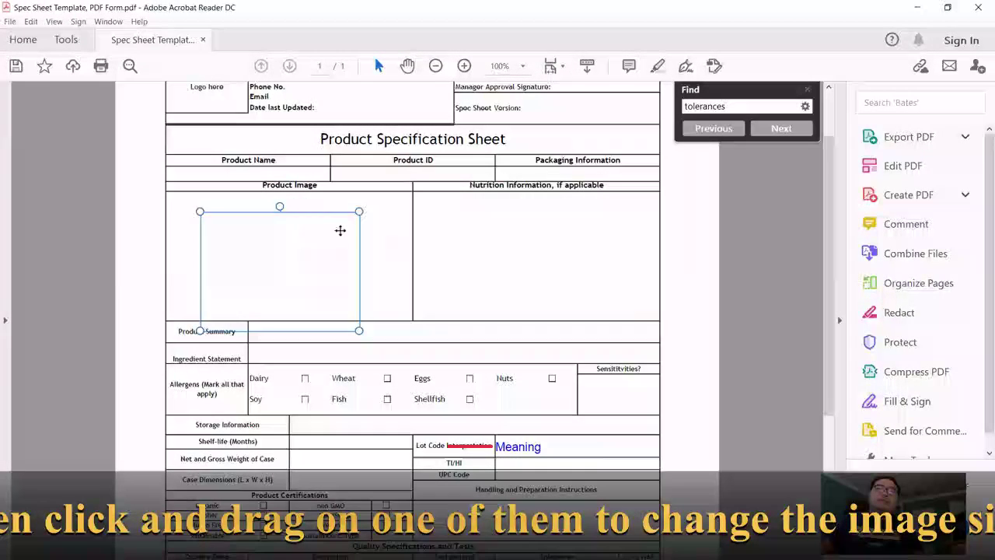
left_click_drag(340, 229, 348, 222)
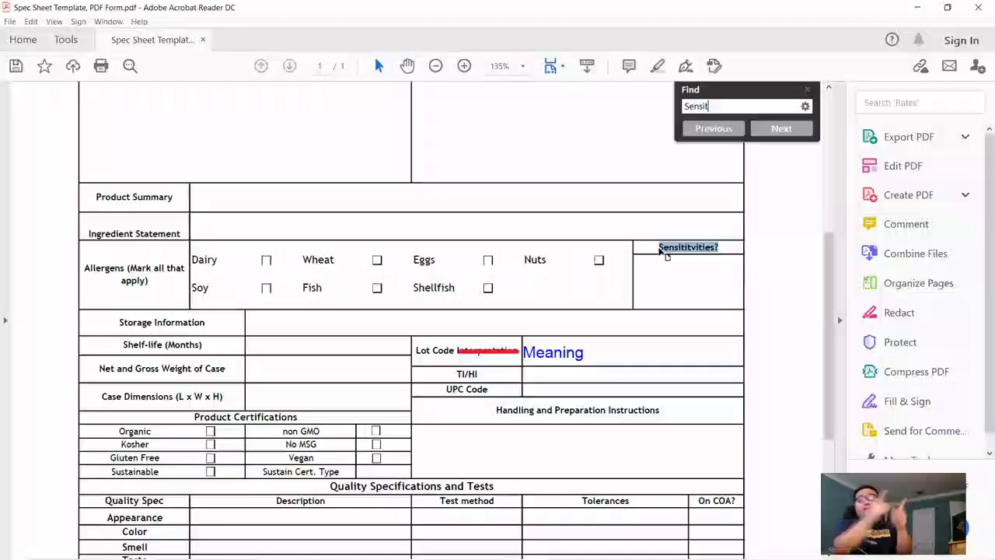
Search the spec sheet for "eggs", go to the match in the allergens section and check for further occurrences.
left_click(130, 65)
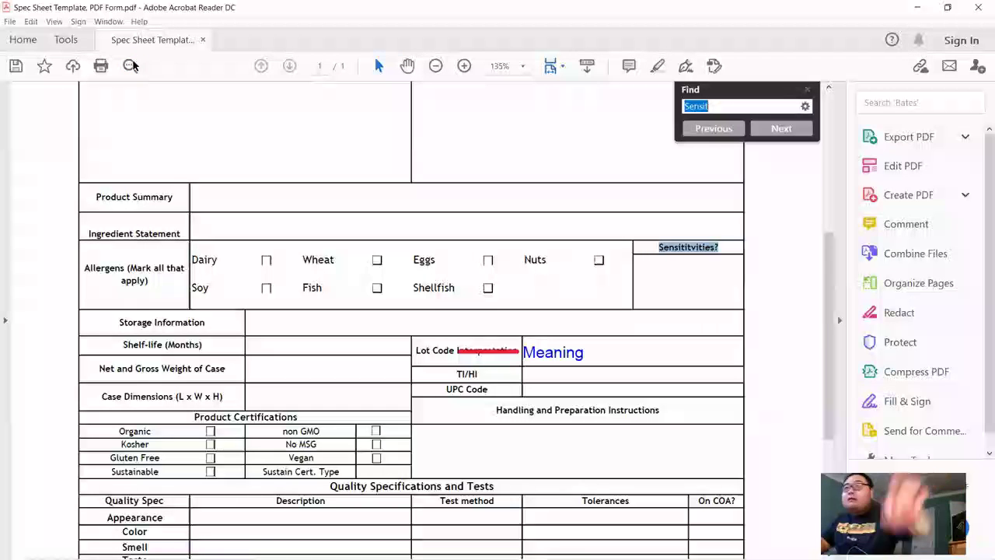
type("egg")
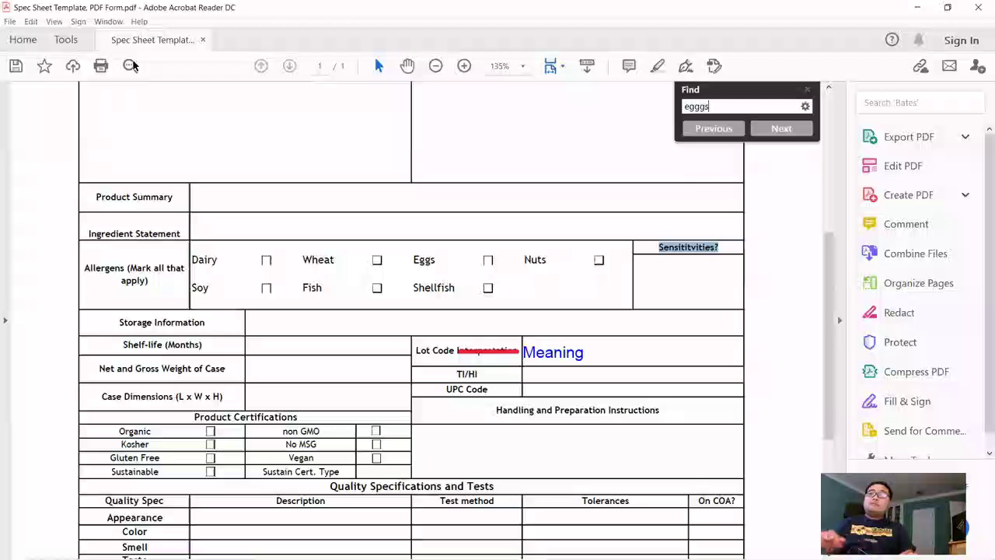
type("s")
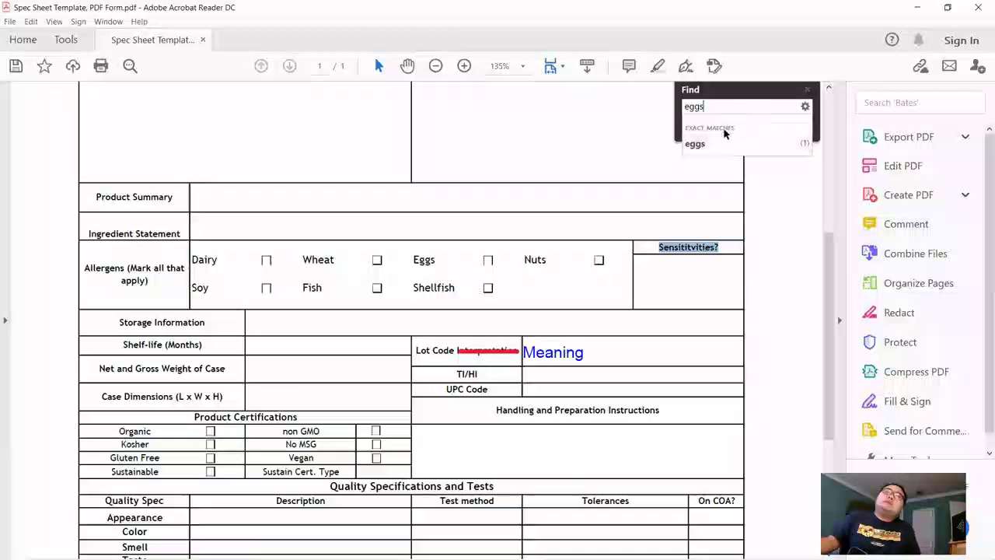
left_click(746, 146)
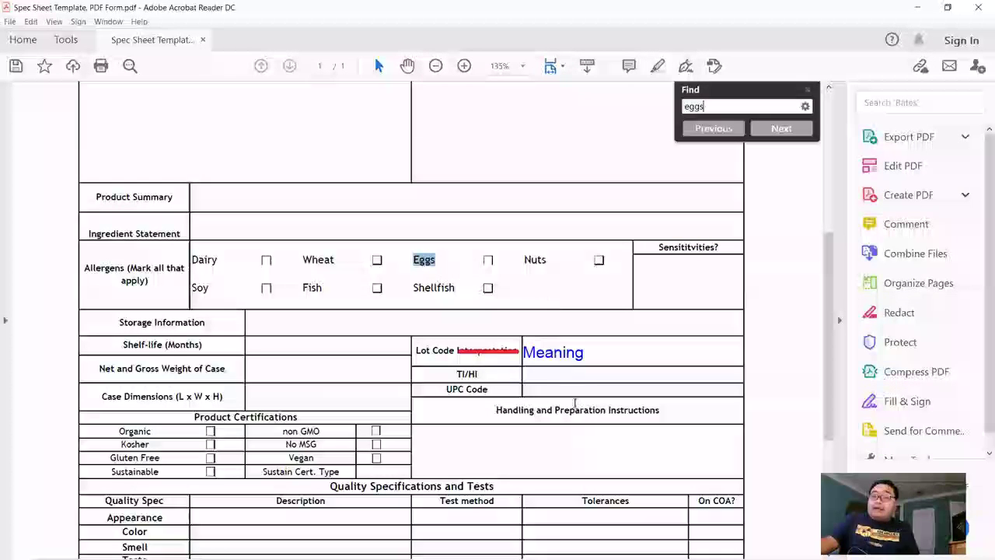
scroll(519, 291, "down", 3)
scroll(519, 292, "up", 5)
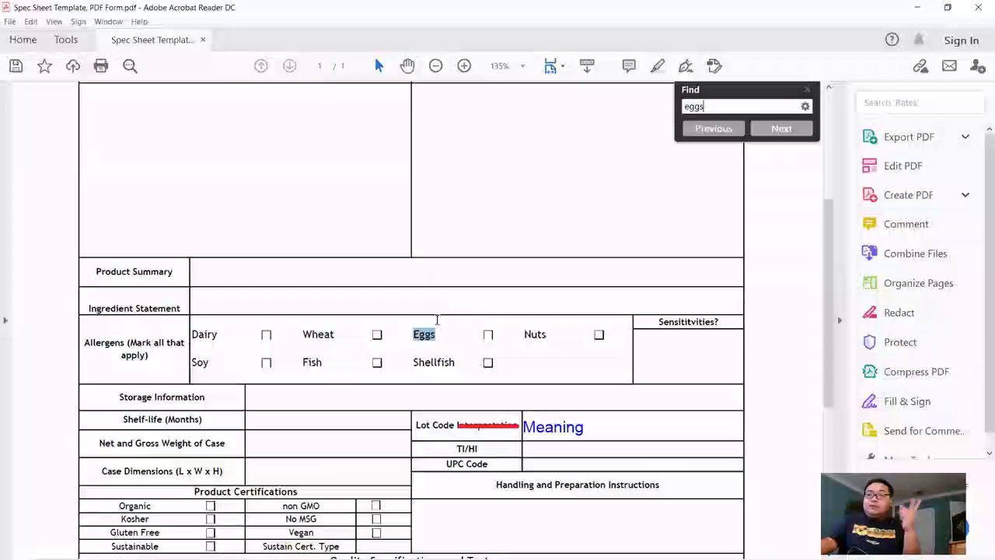
scroll(447, 343, "down", 2)
scroll(449, 340, "down", 2)
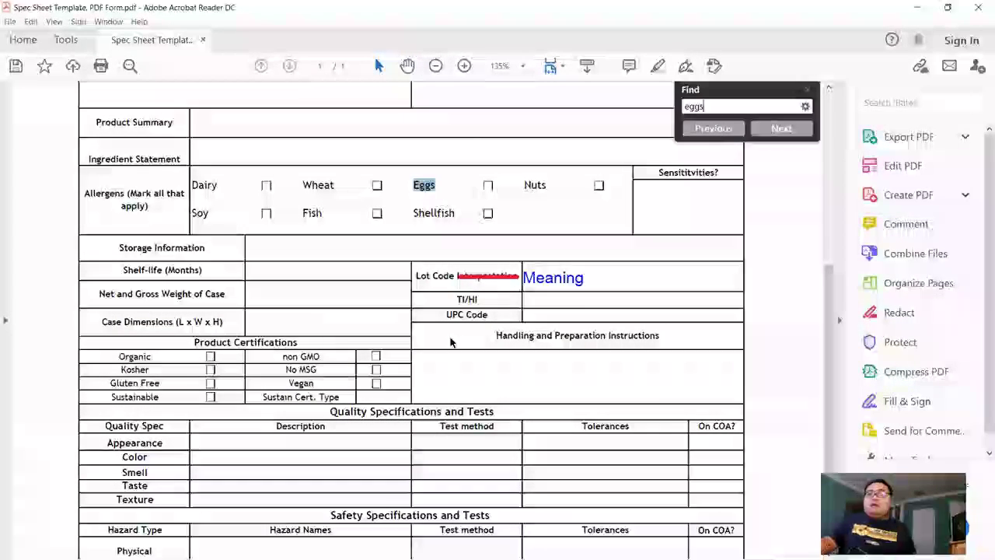
left_click(781, 129)
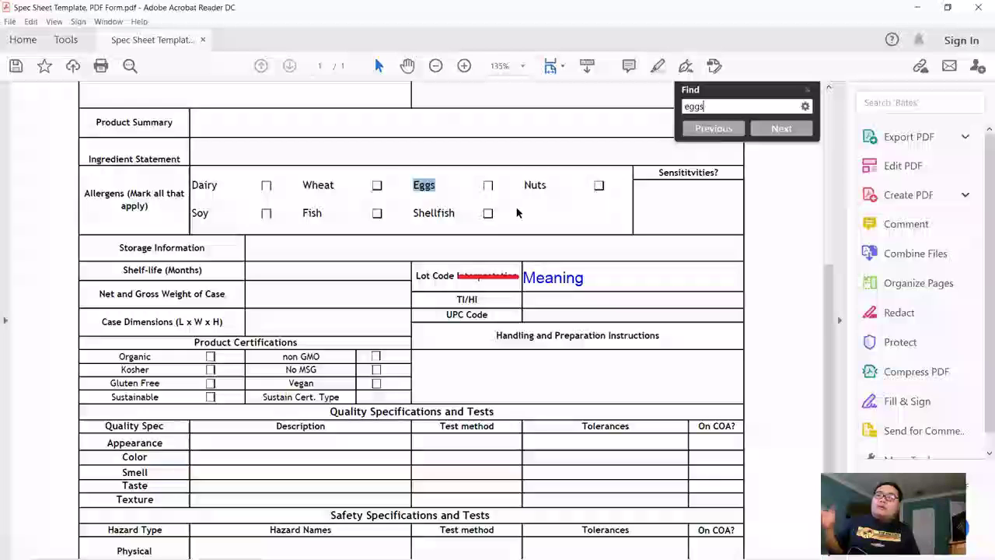
Search the spec sheet for "tolerances" and step from the quality specifications match to the safety specifications match.
double_click(716, 107)
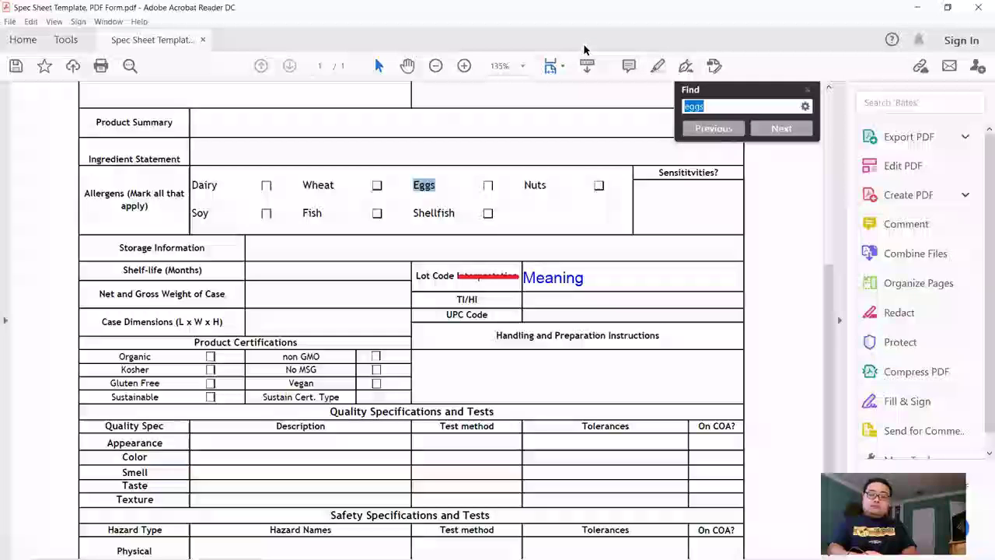
type("tolerances")
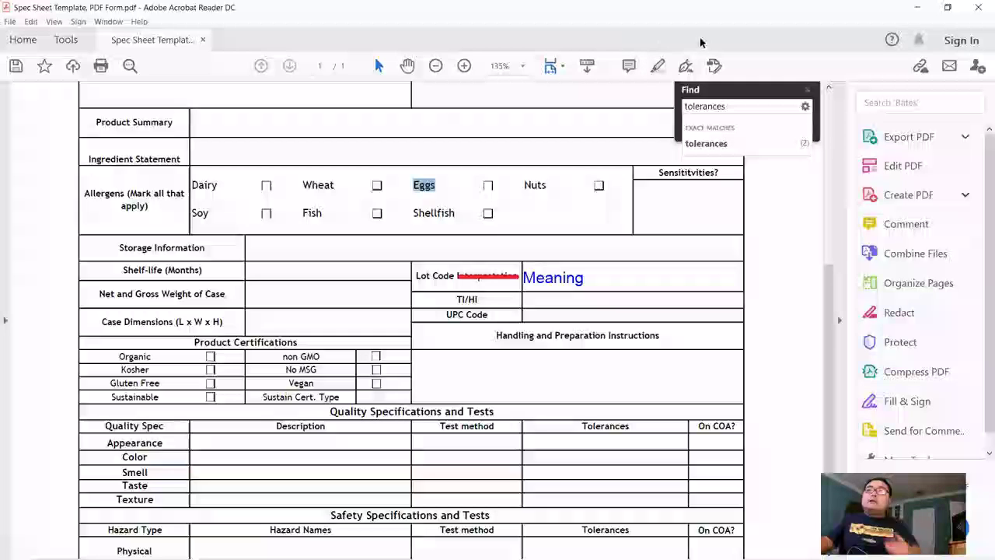
left_click(734, 140)
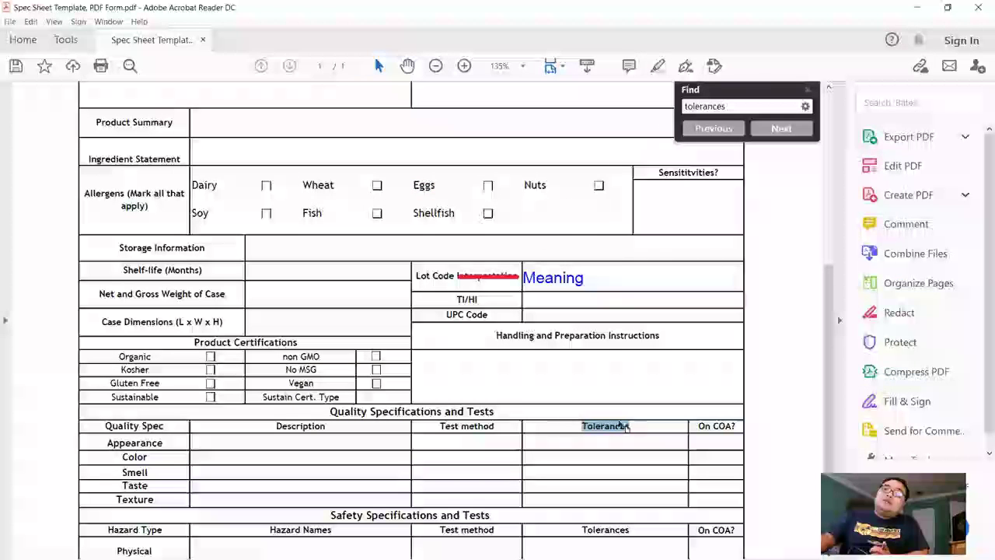
left_click(781, 129)
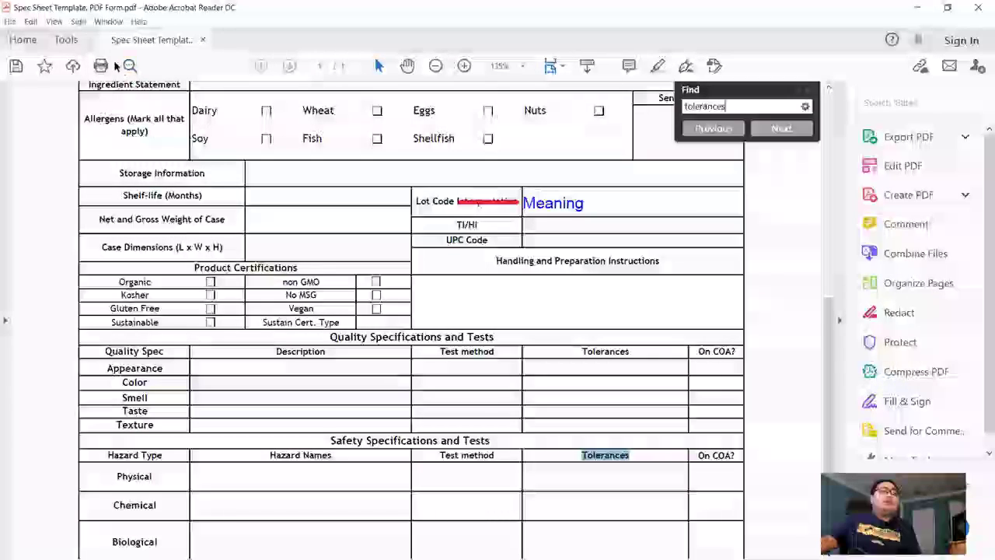
View the print settings and the available printers for the spec sheet, then close them without printing.
left_click(101, 66)
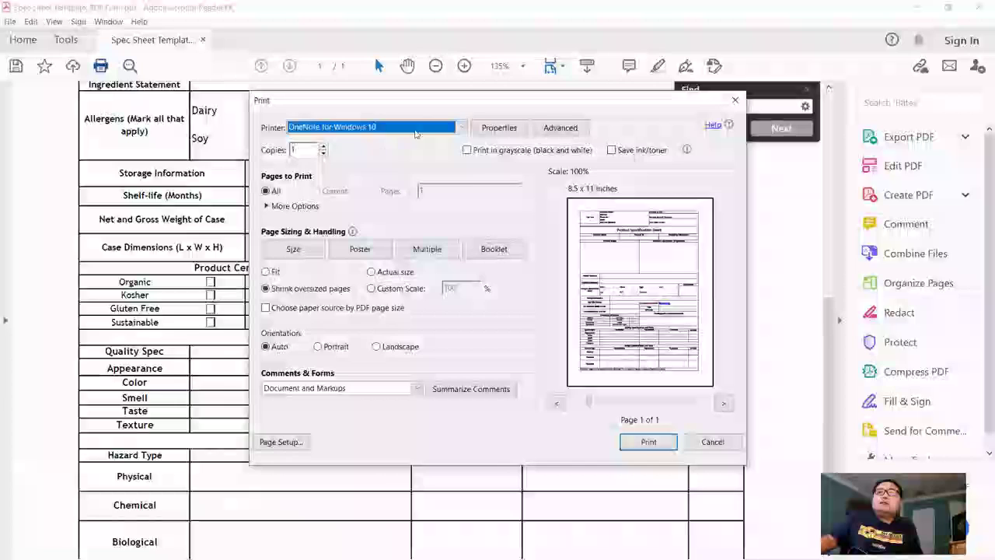
left_click(389, 128)
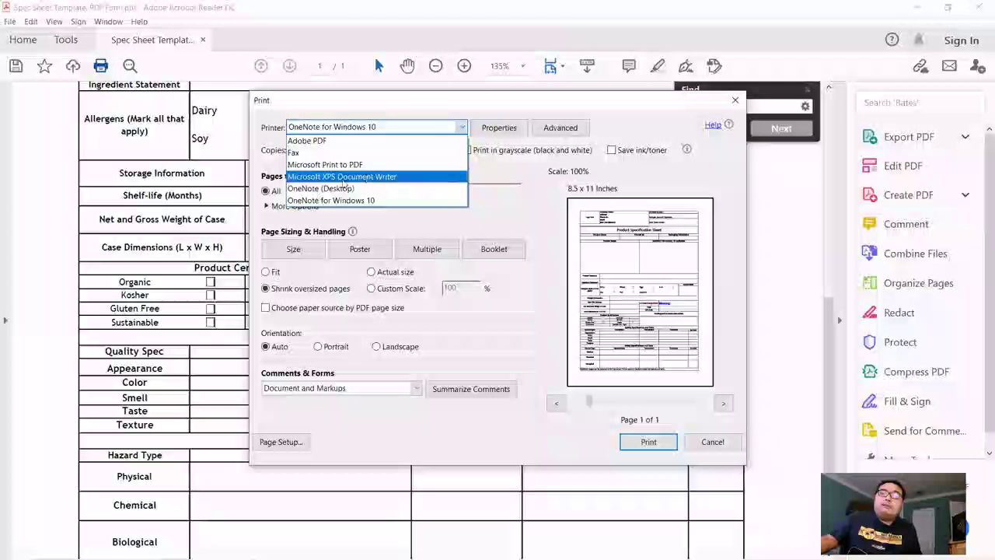
left_click(575, 206)
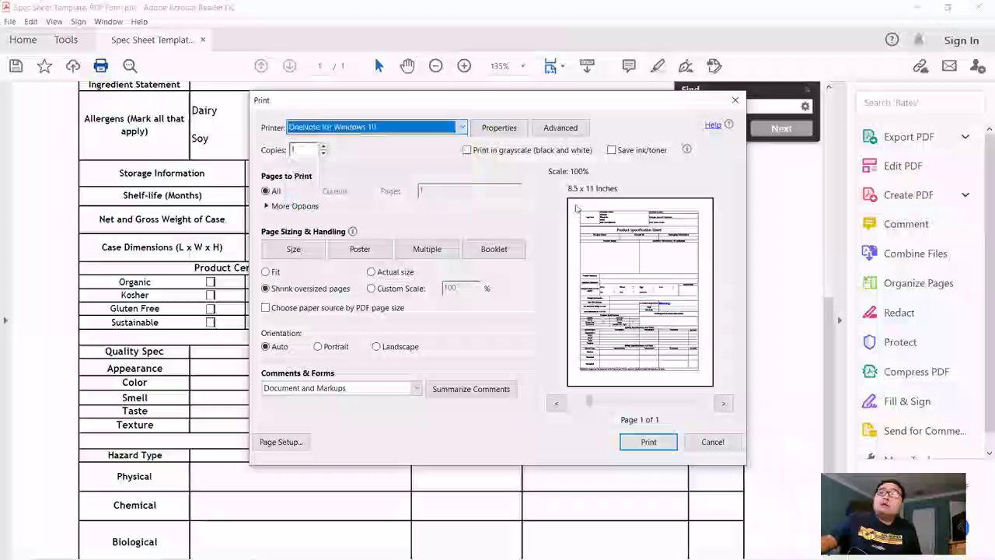
left_click(709, 442)
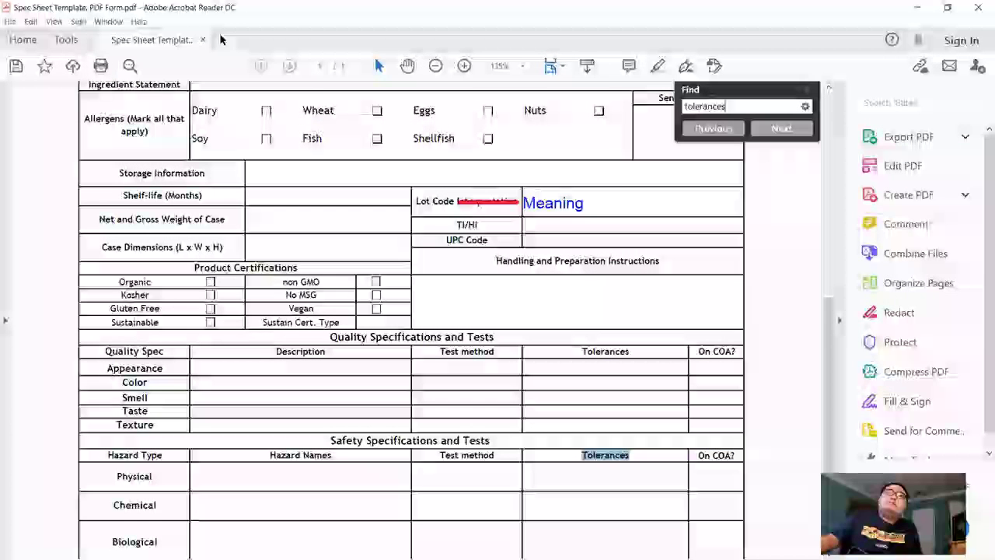